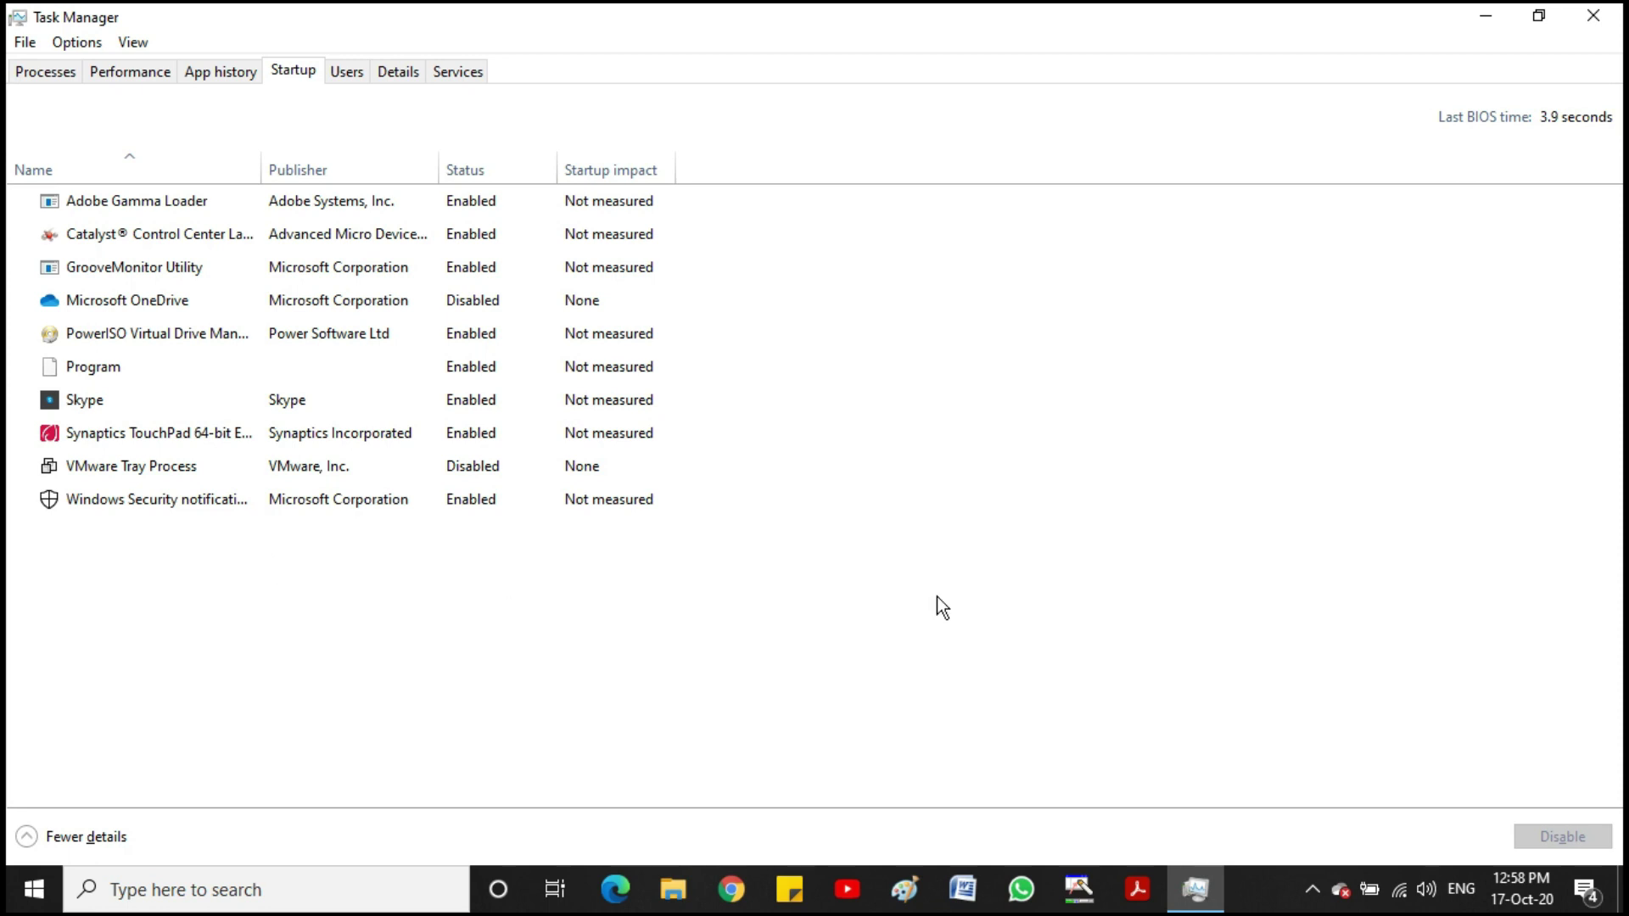
# - Disable the Skype and PowerISO Virtual Drive Manager entries so they do not run at startup
pyautogui.click(125, 409)
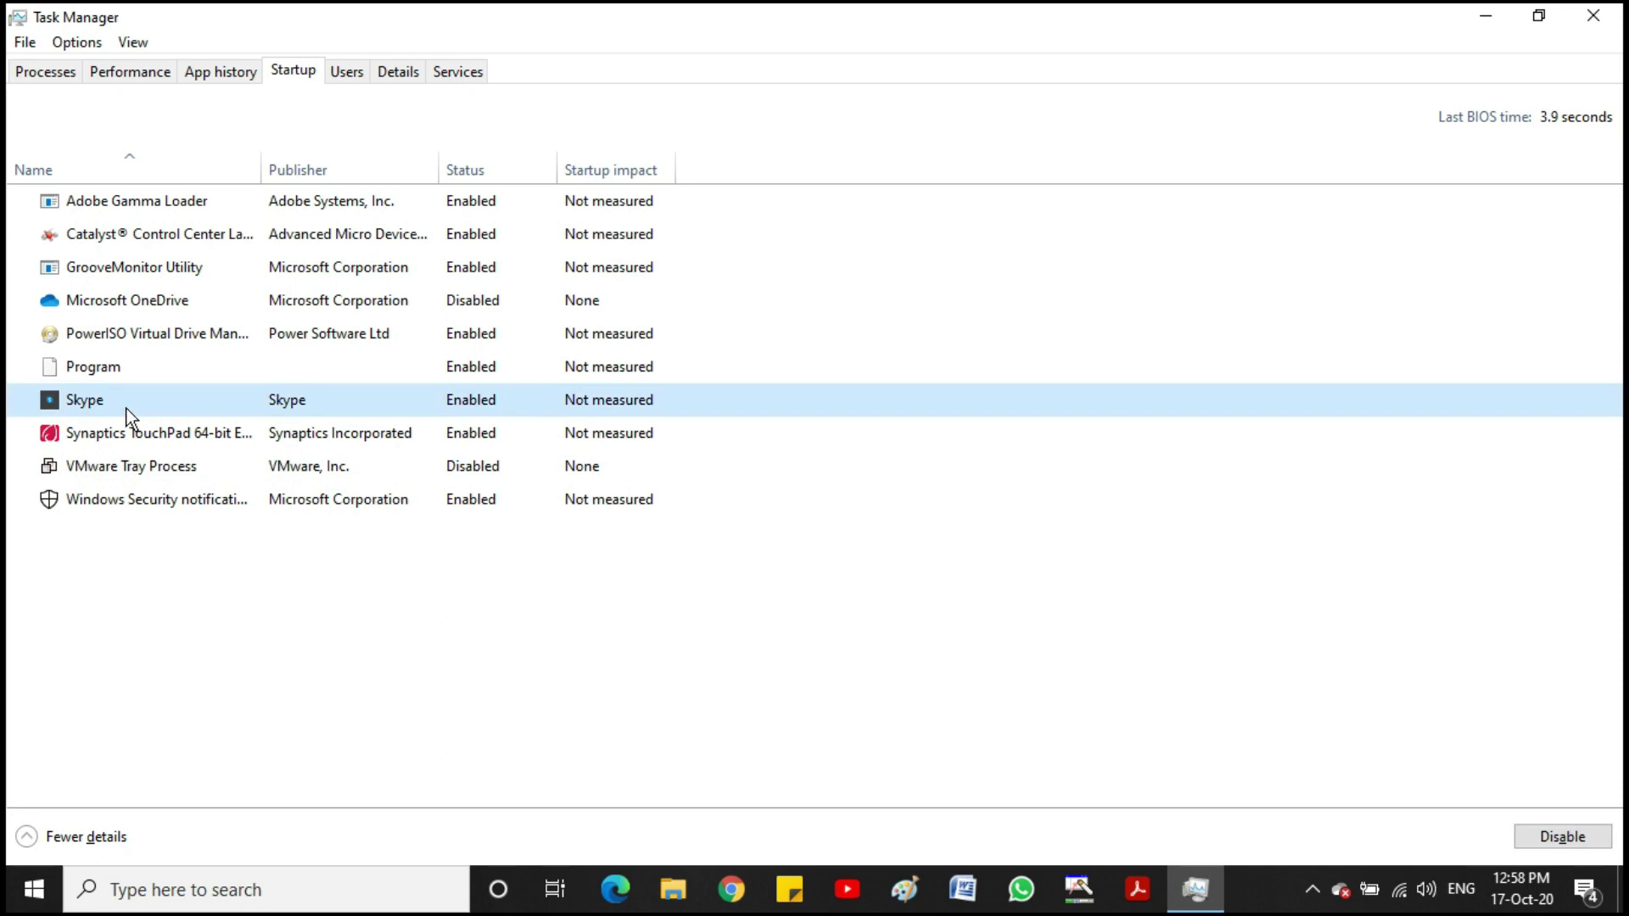
pyautogui.rightClick(346, 408)
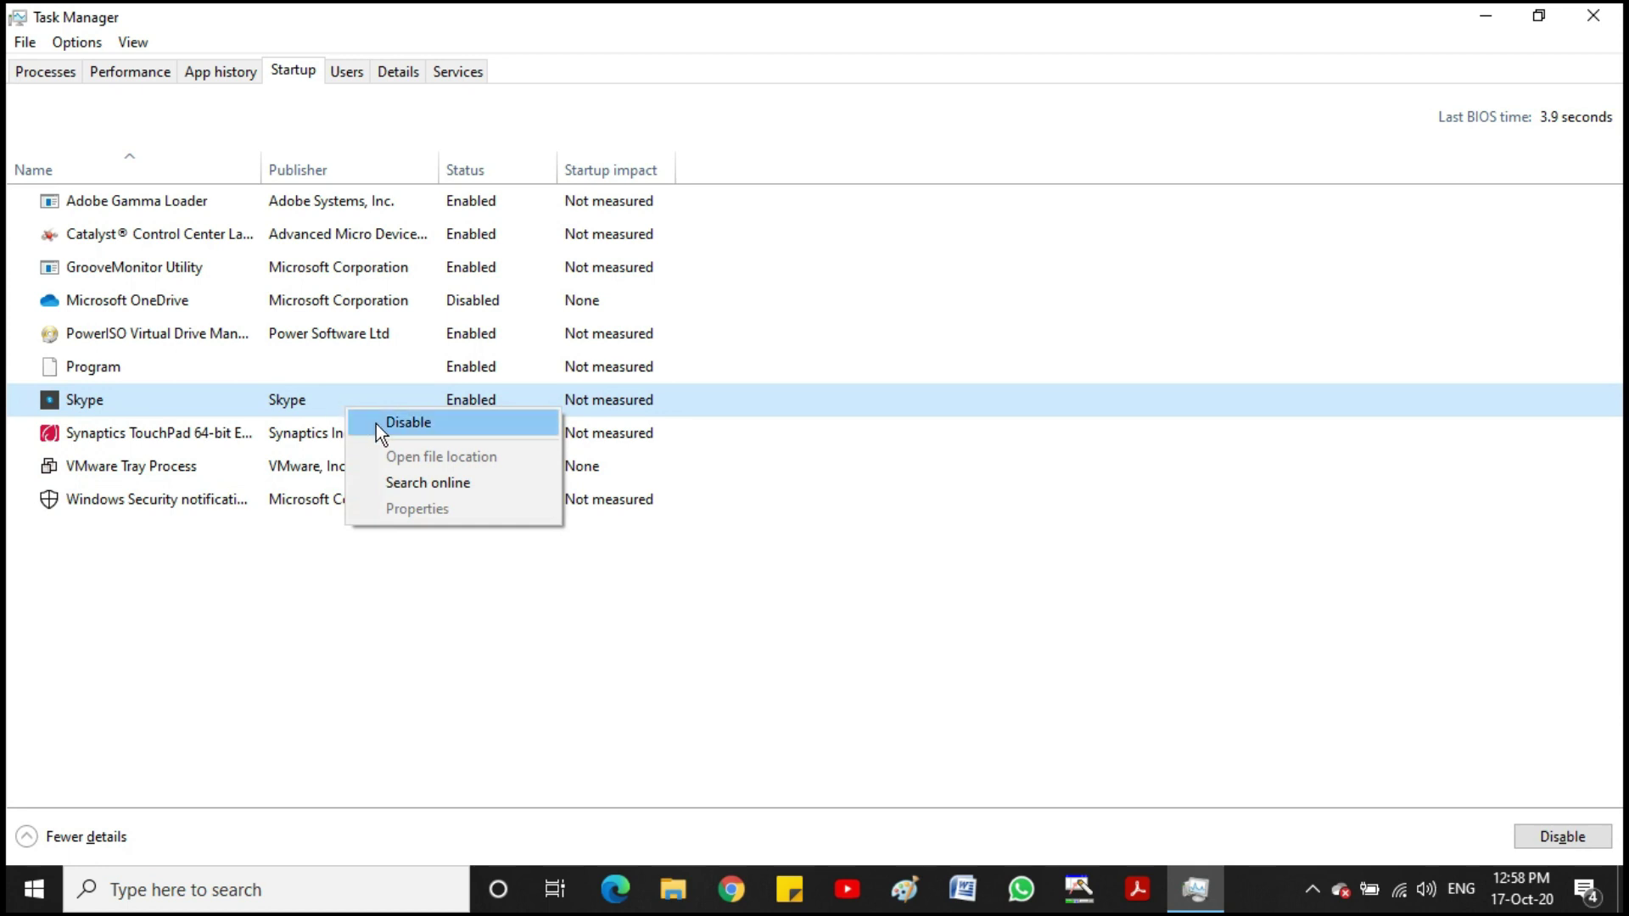
pyautogui.click(376, 426)
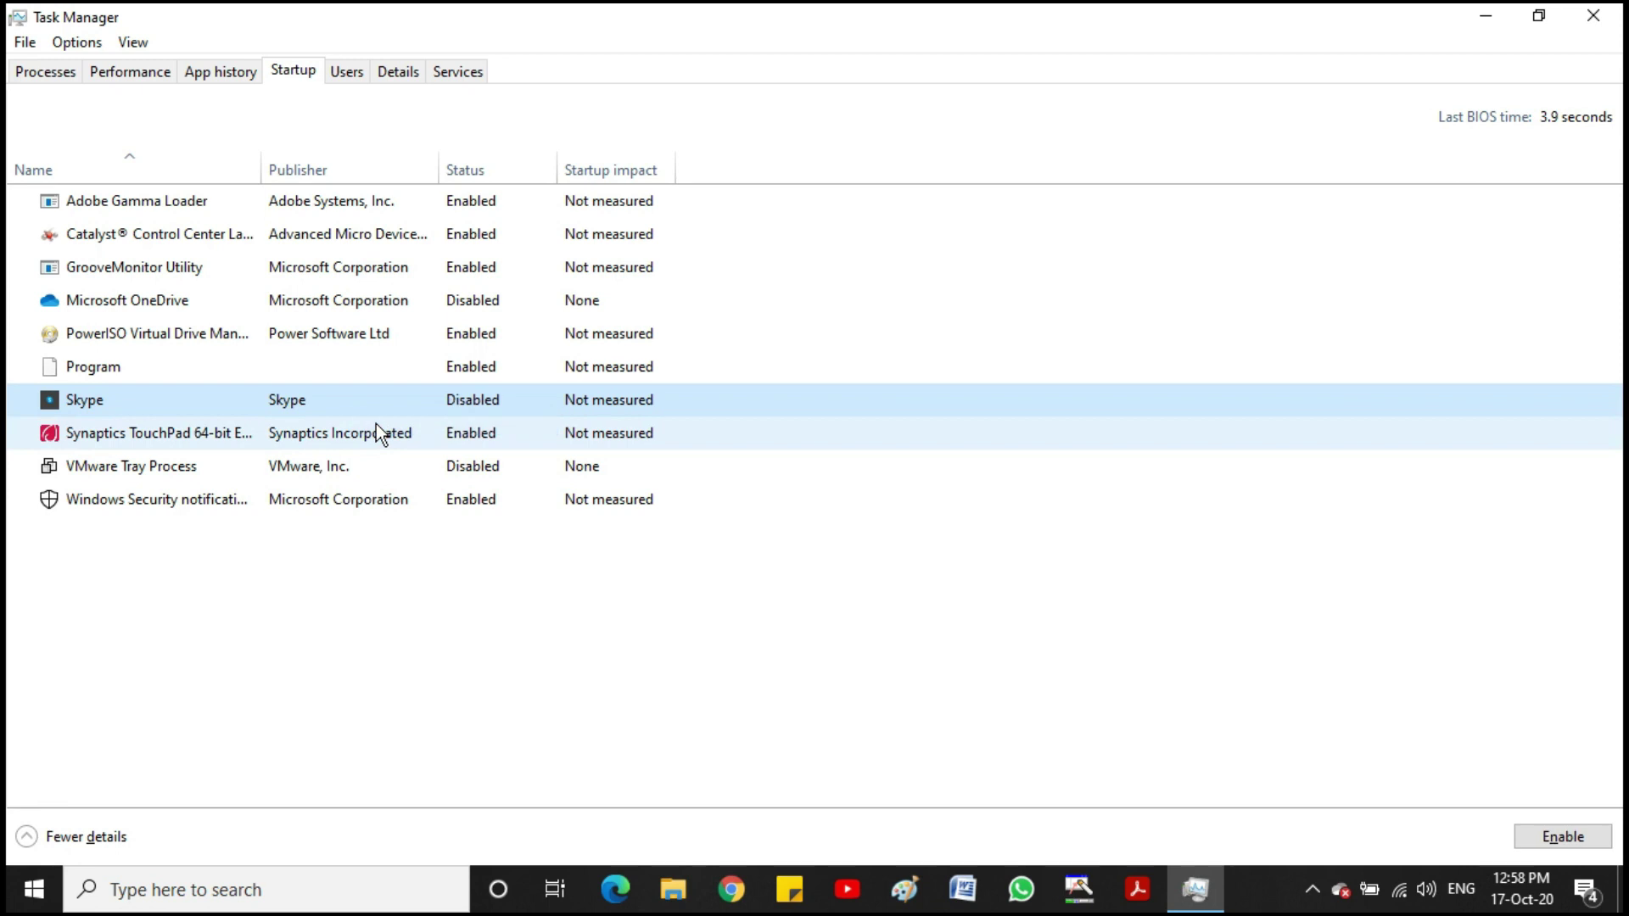
pyautogui.click(217, 341)
pyautogui.rightClick(218, 341)
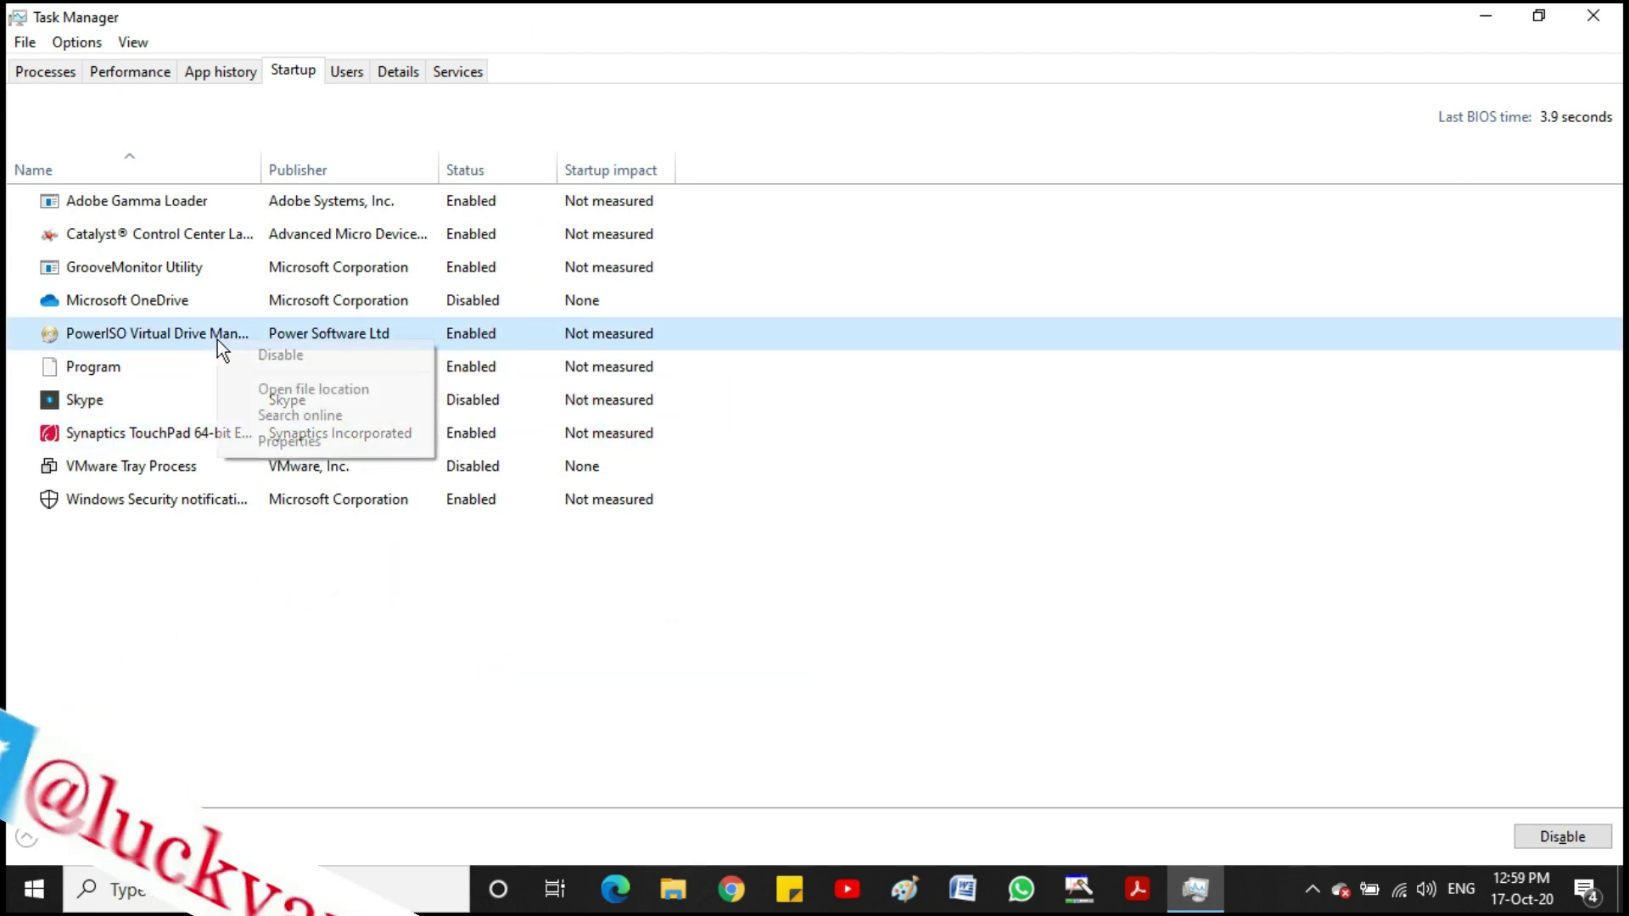
pyautogui.click(260, 354)
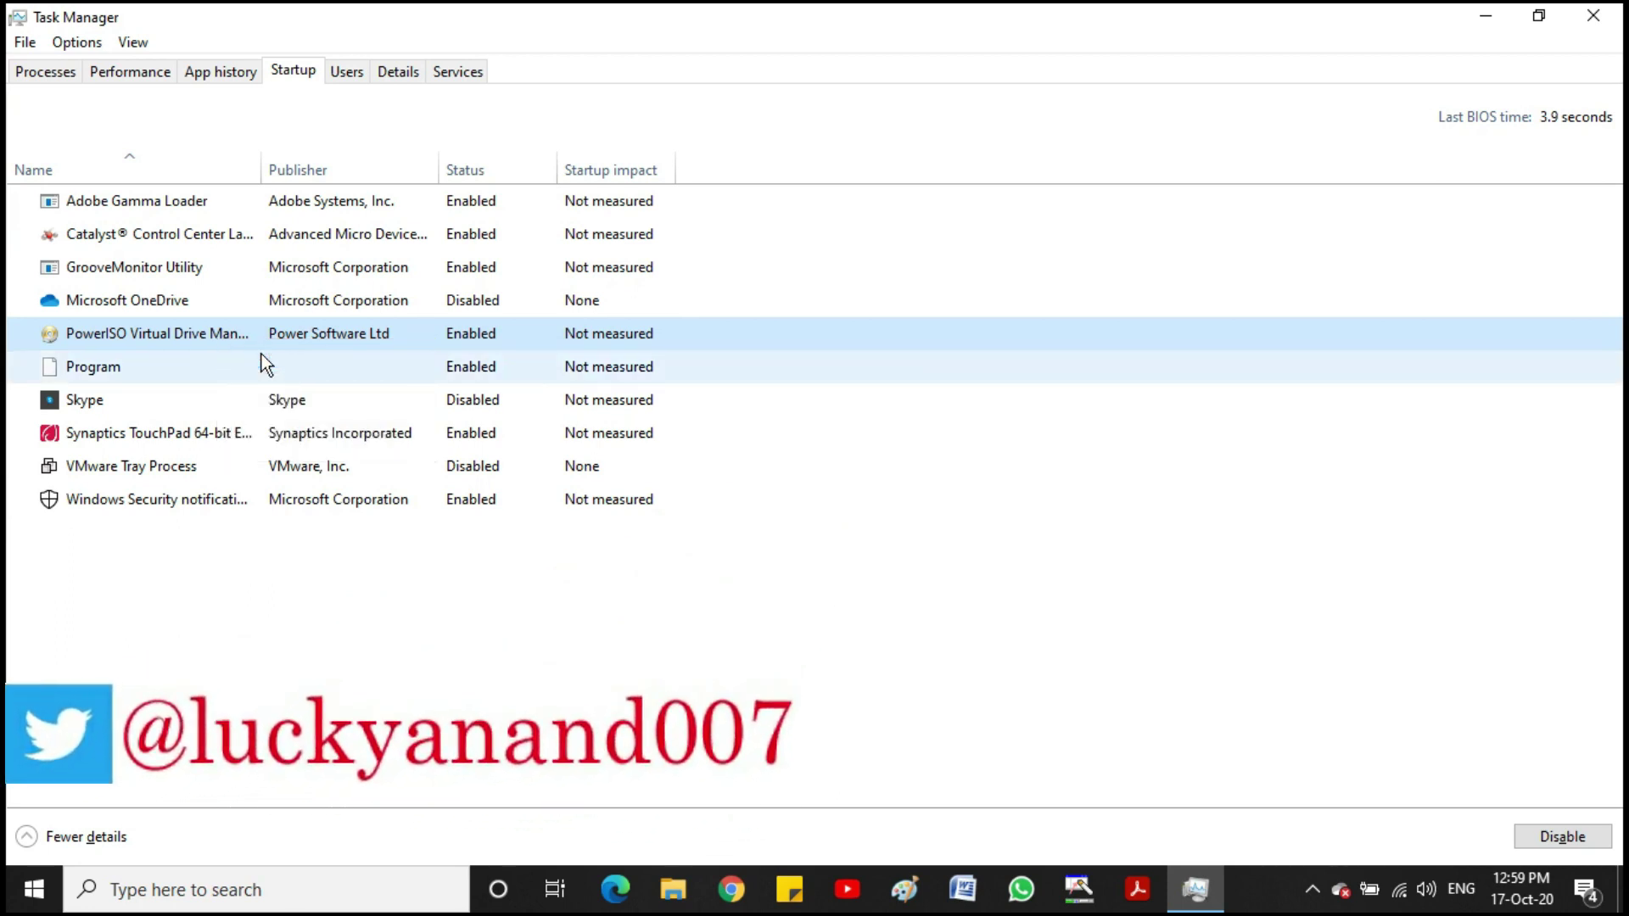
# - Check the Microsoft OneDrive and VMware Tray Process startup entries, and display the performance graphs for Disk 0 (C: D:)
pyautogui.click(200, 303)
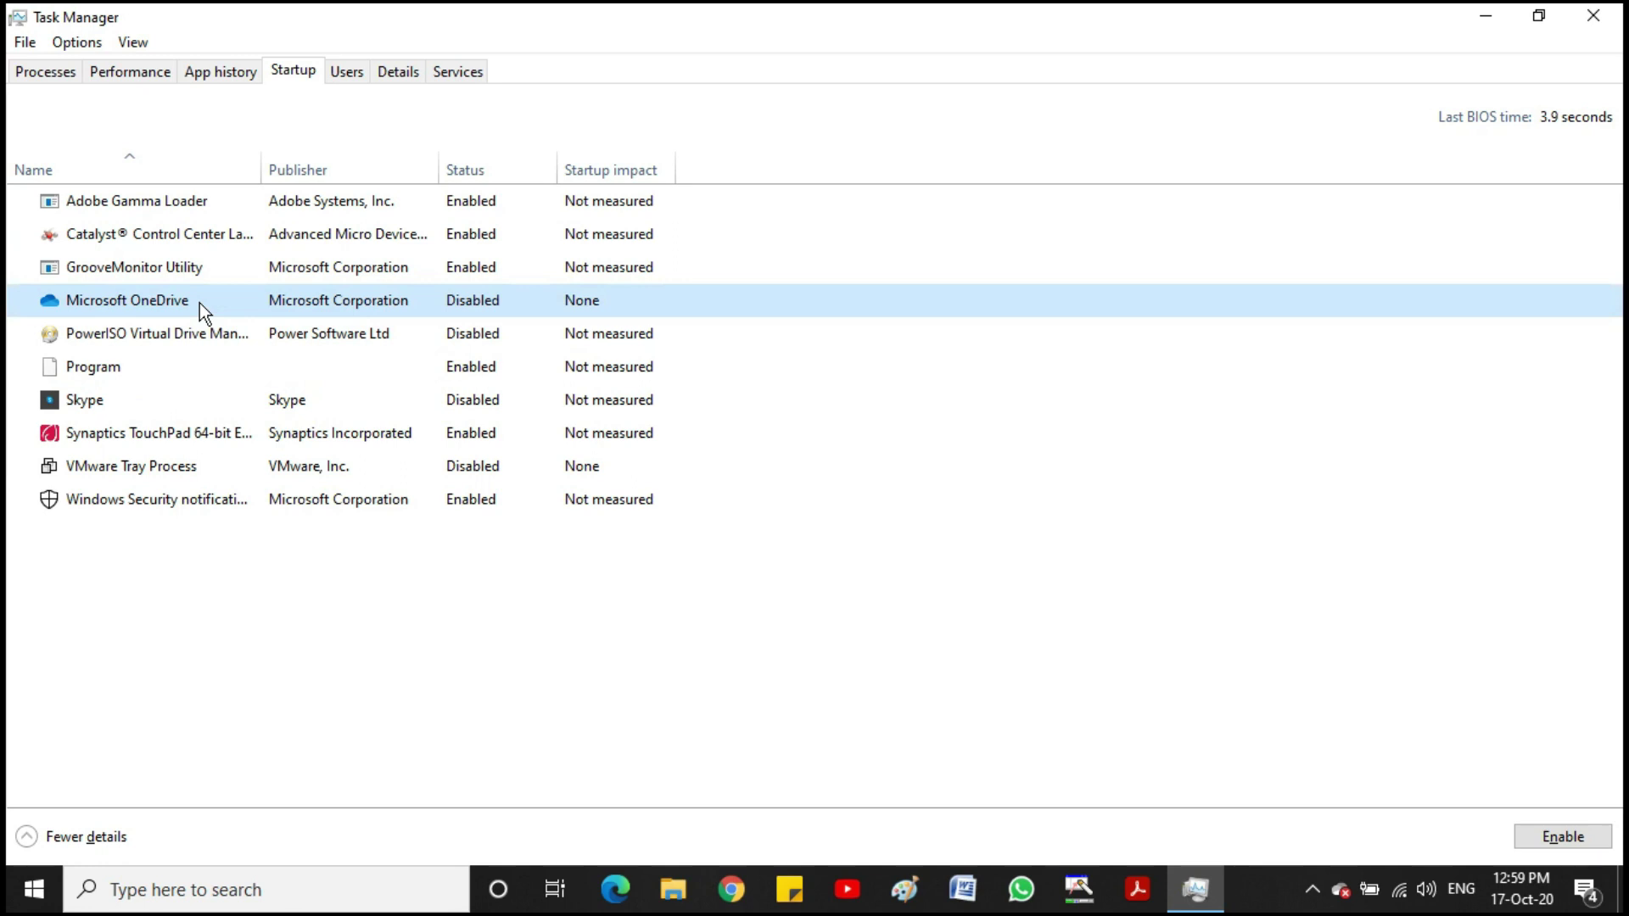
pyautogui.rightClick(210, 303)
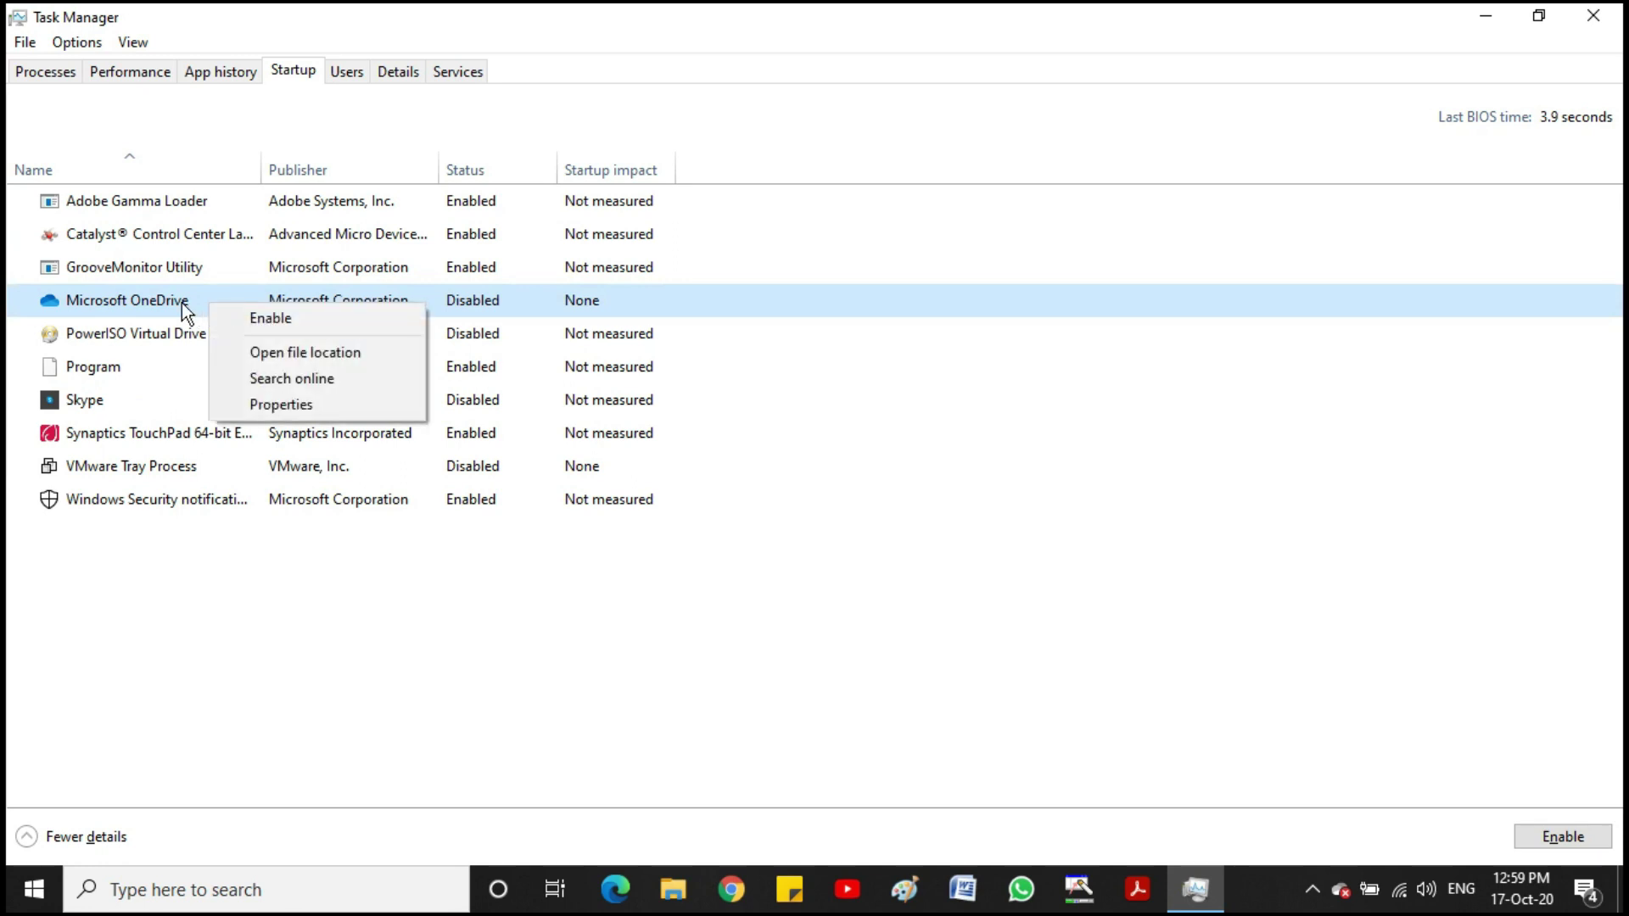
pyautogui.click(181, 303)
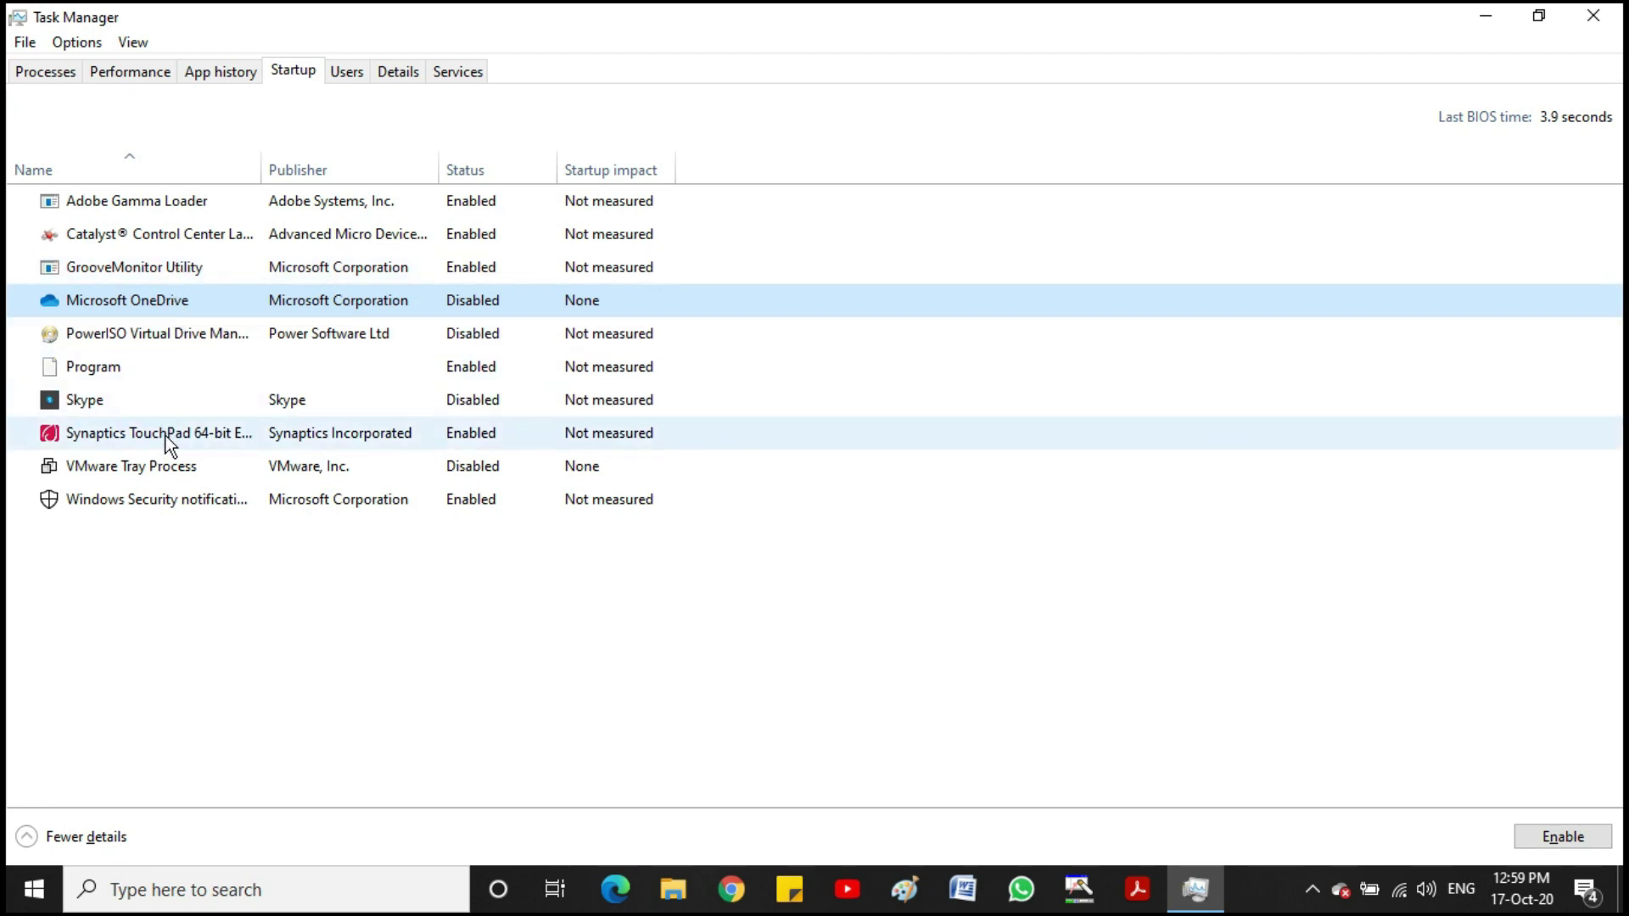
pyautogui.click(188, 477)
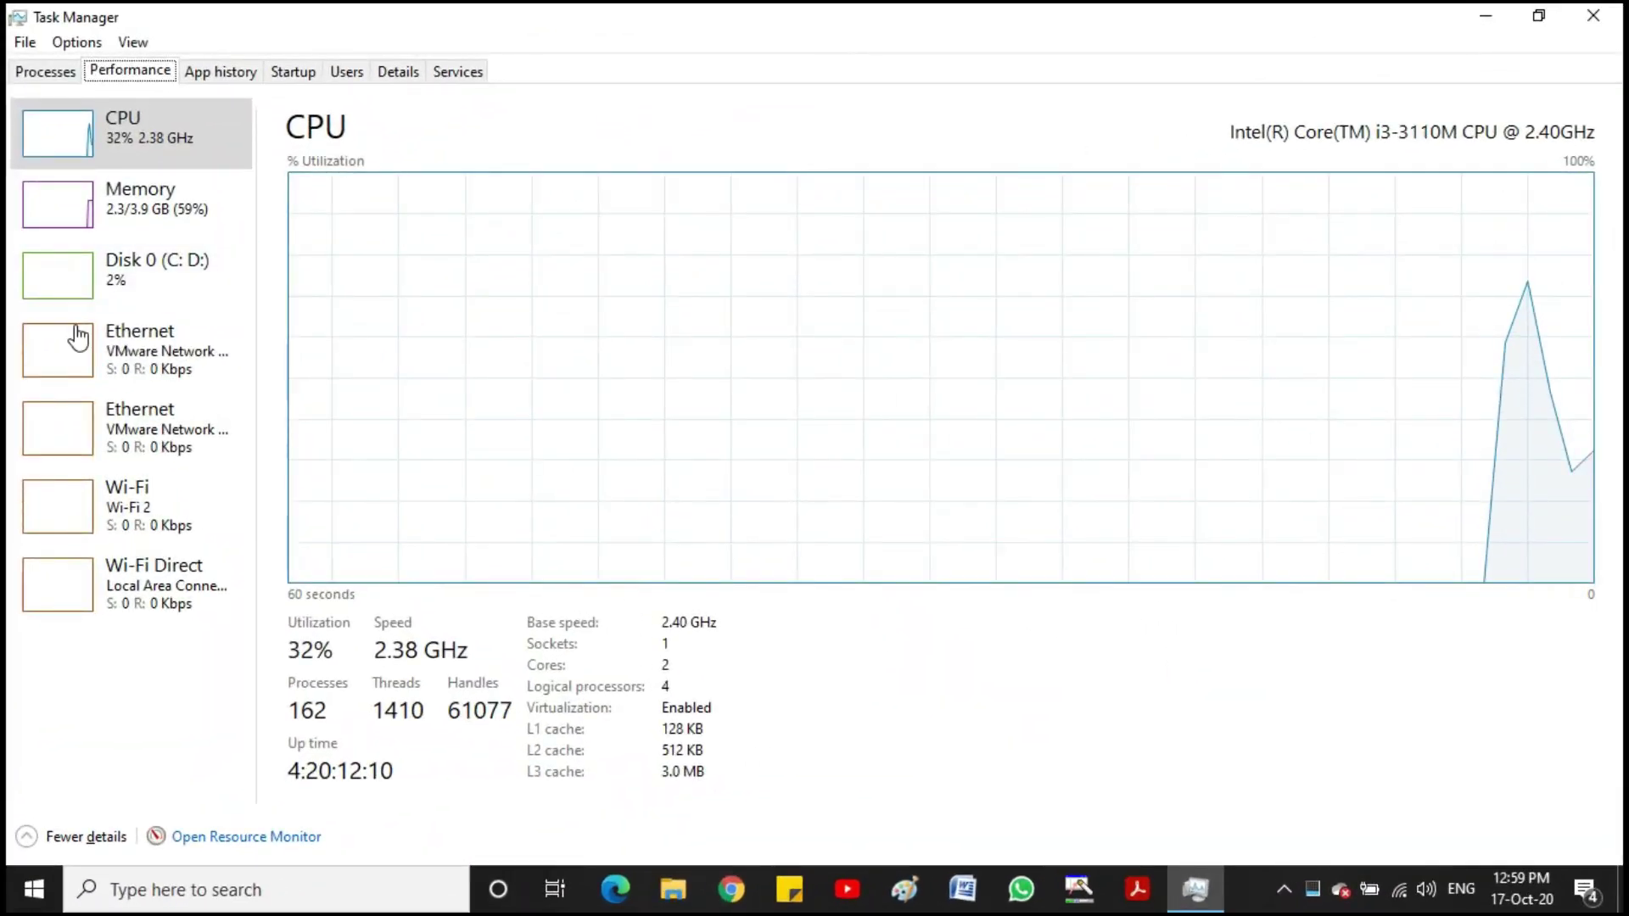
pyautogui.click(151, 297)
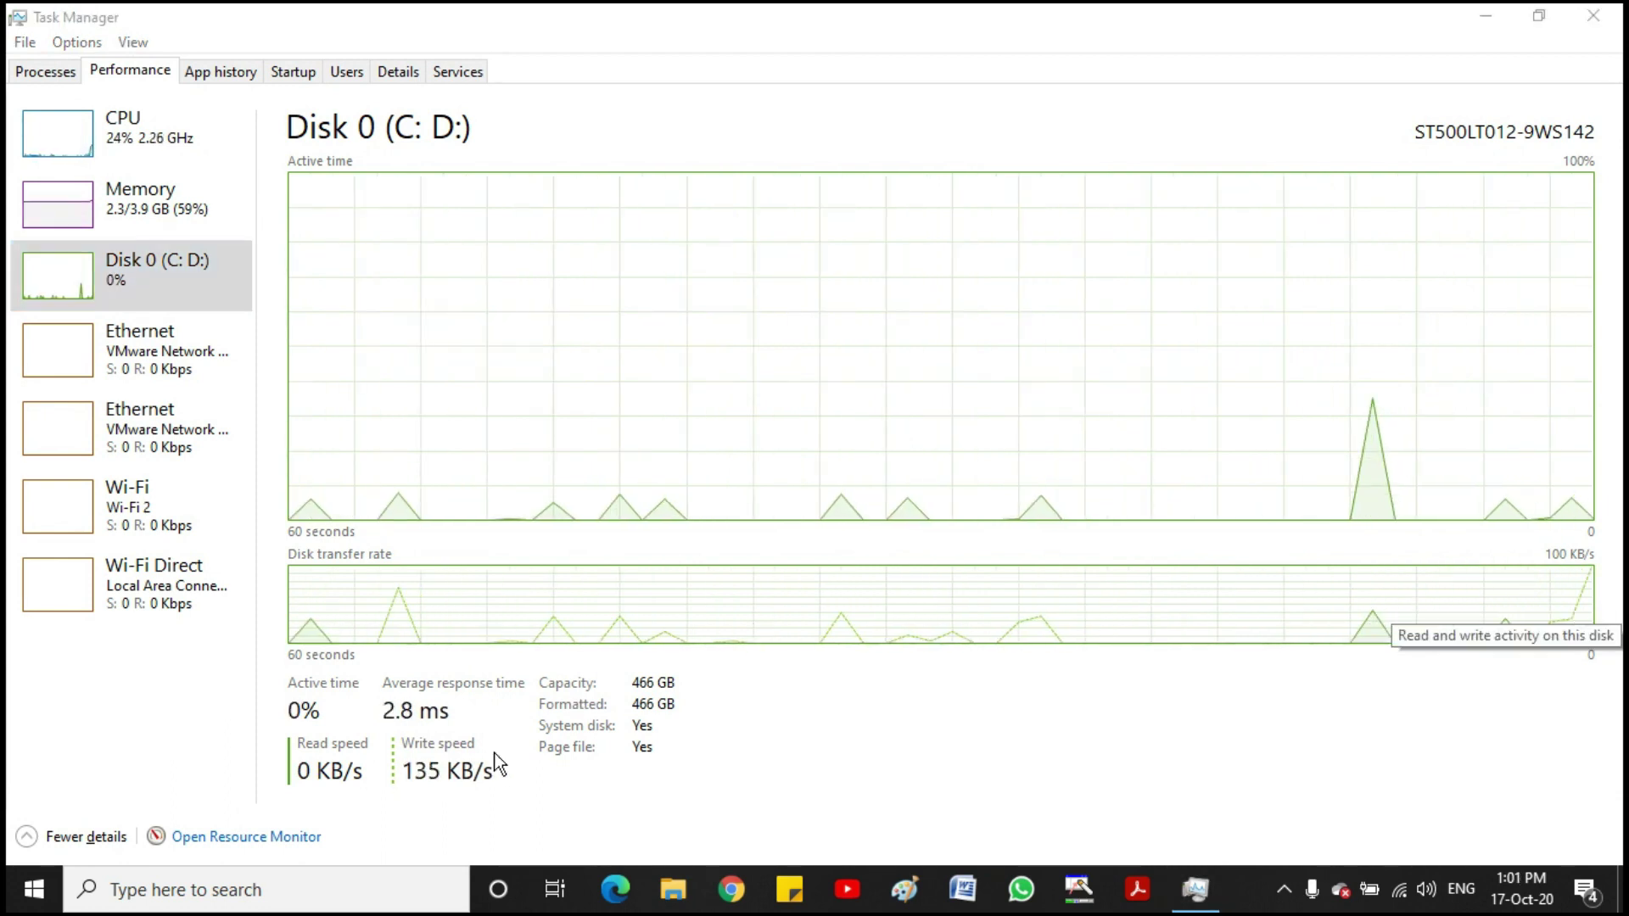
# - Search Windows for Defragment and Optimize Drives and run it as administrator
pyautogui.click(181, 890)
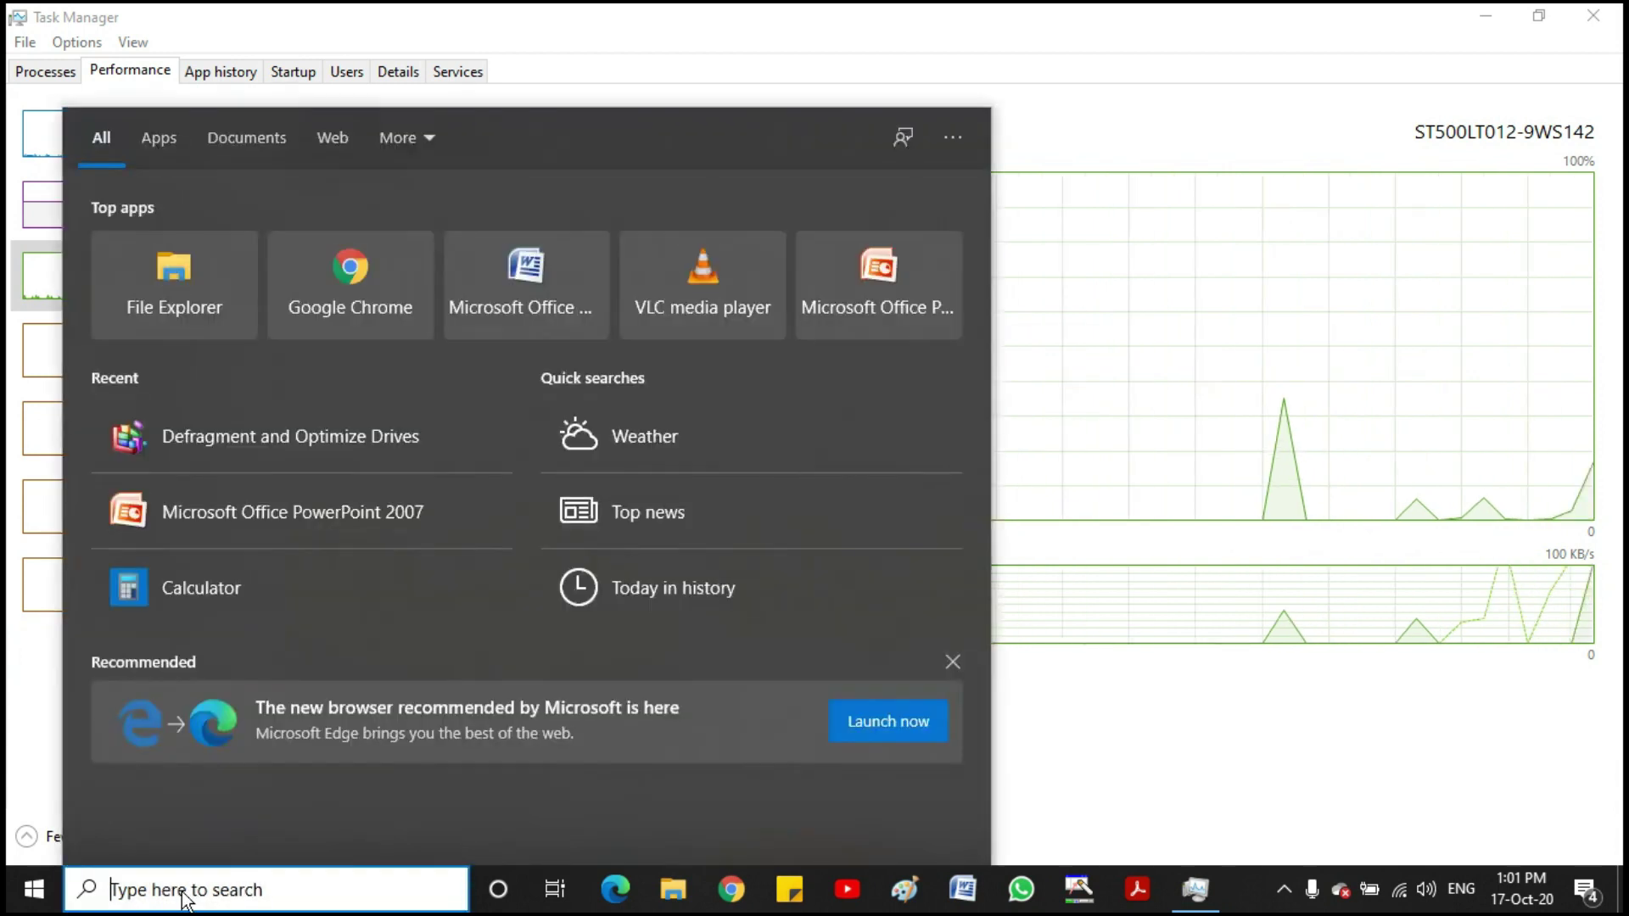
pyautogui.write('de')
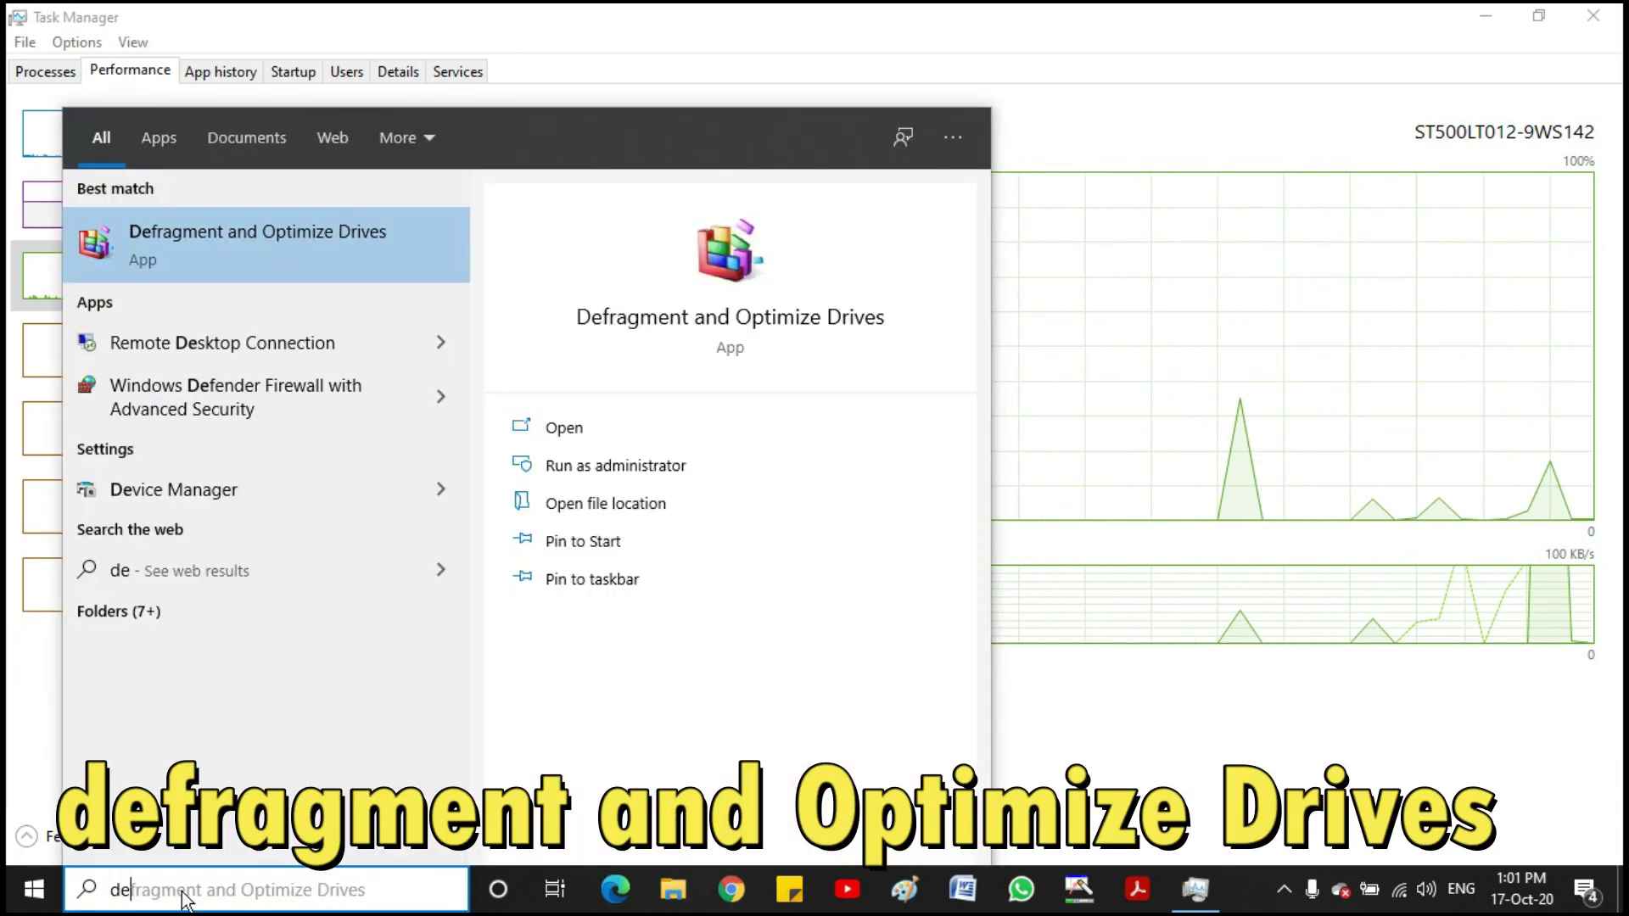
pyautogui.write('r')
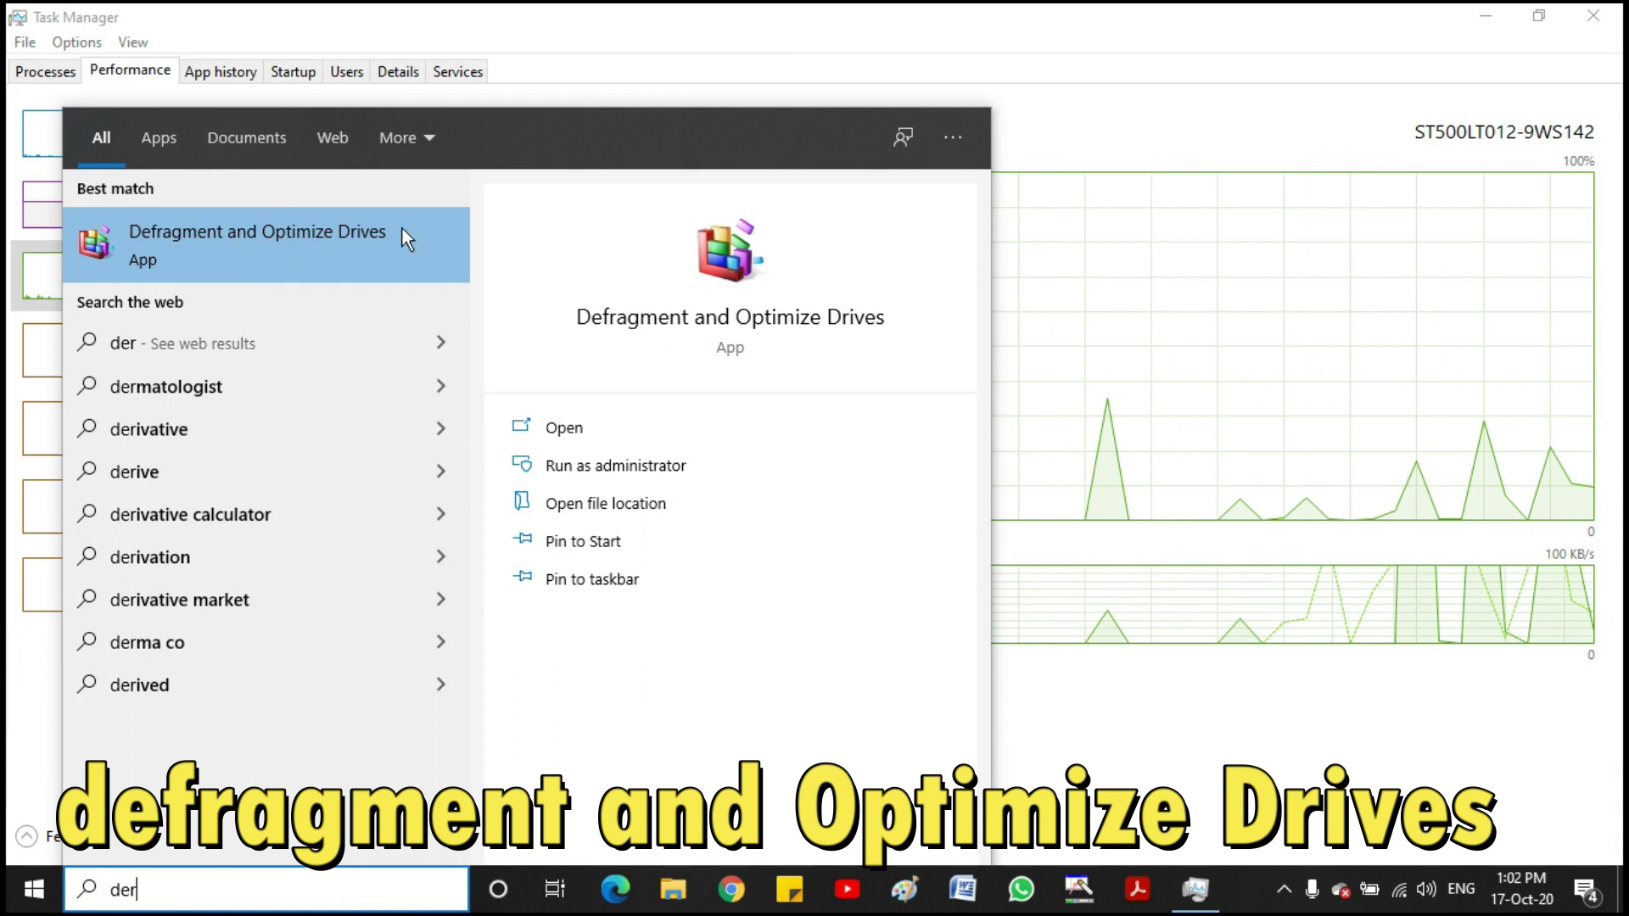
pyautogui.click(640, 465)
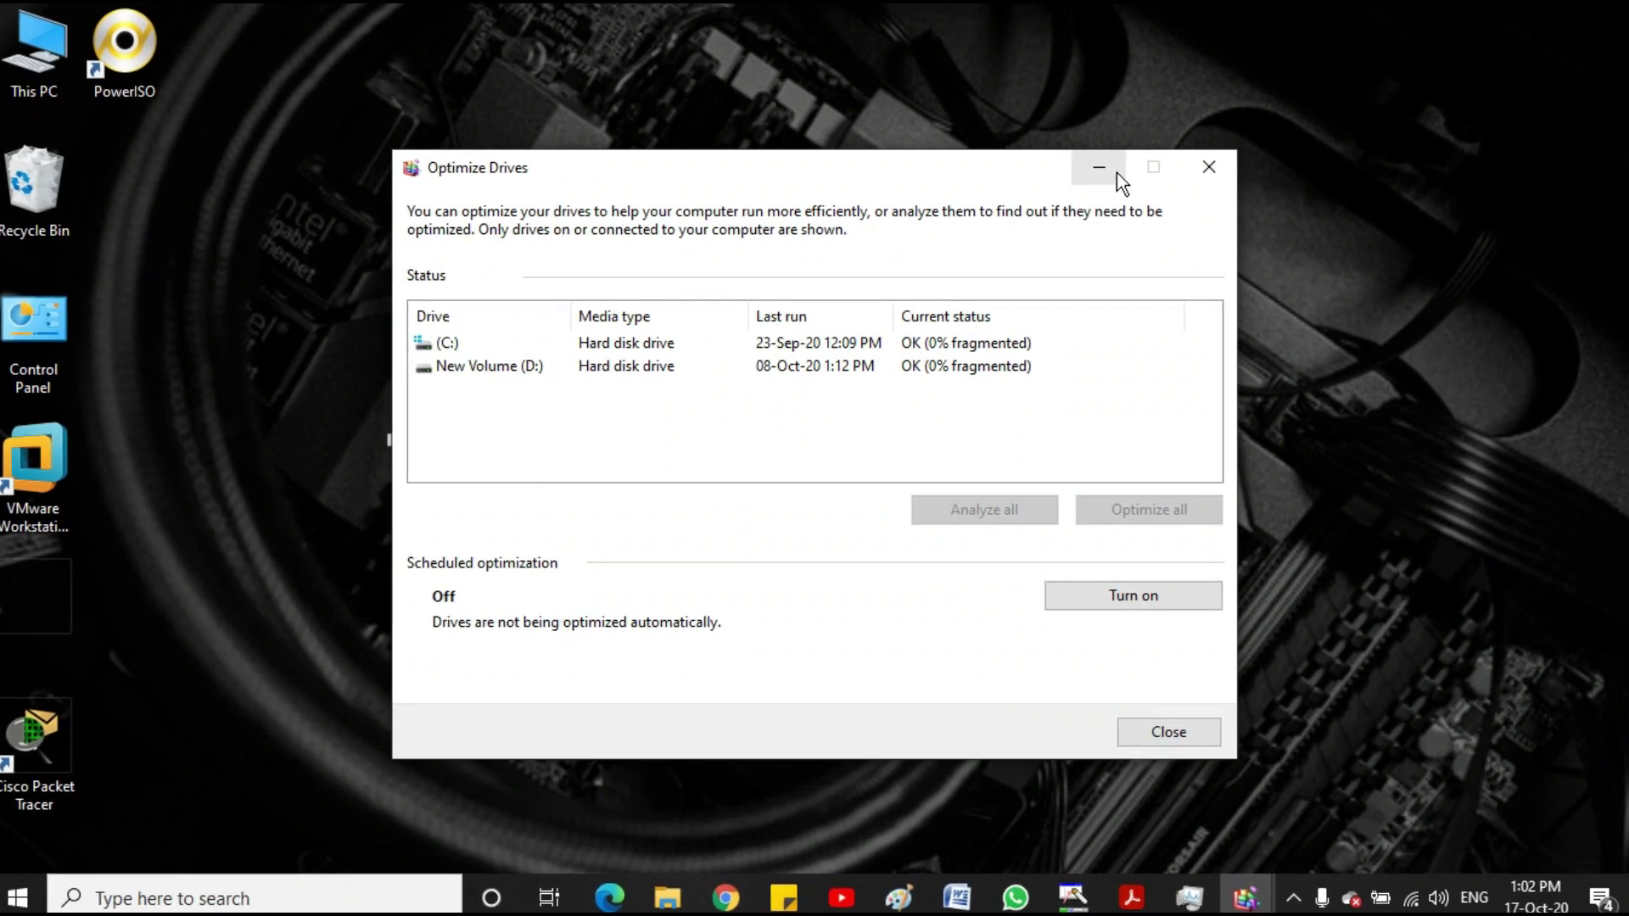
# - Start optimizing both the C: drive and New Volume (D:)
pyautogui.moveTo(875, 178); pyautogui.dragTo(866, 129)
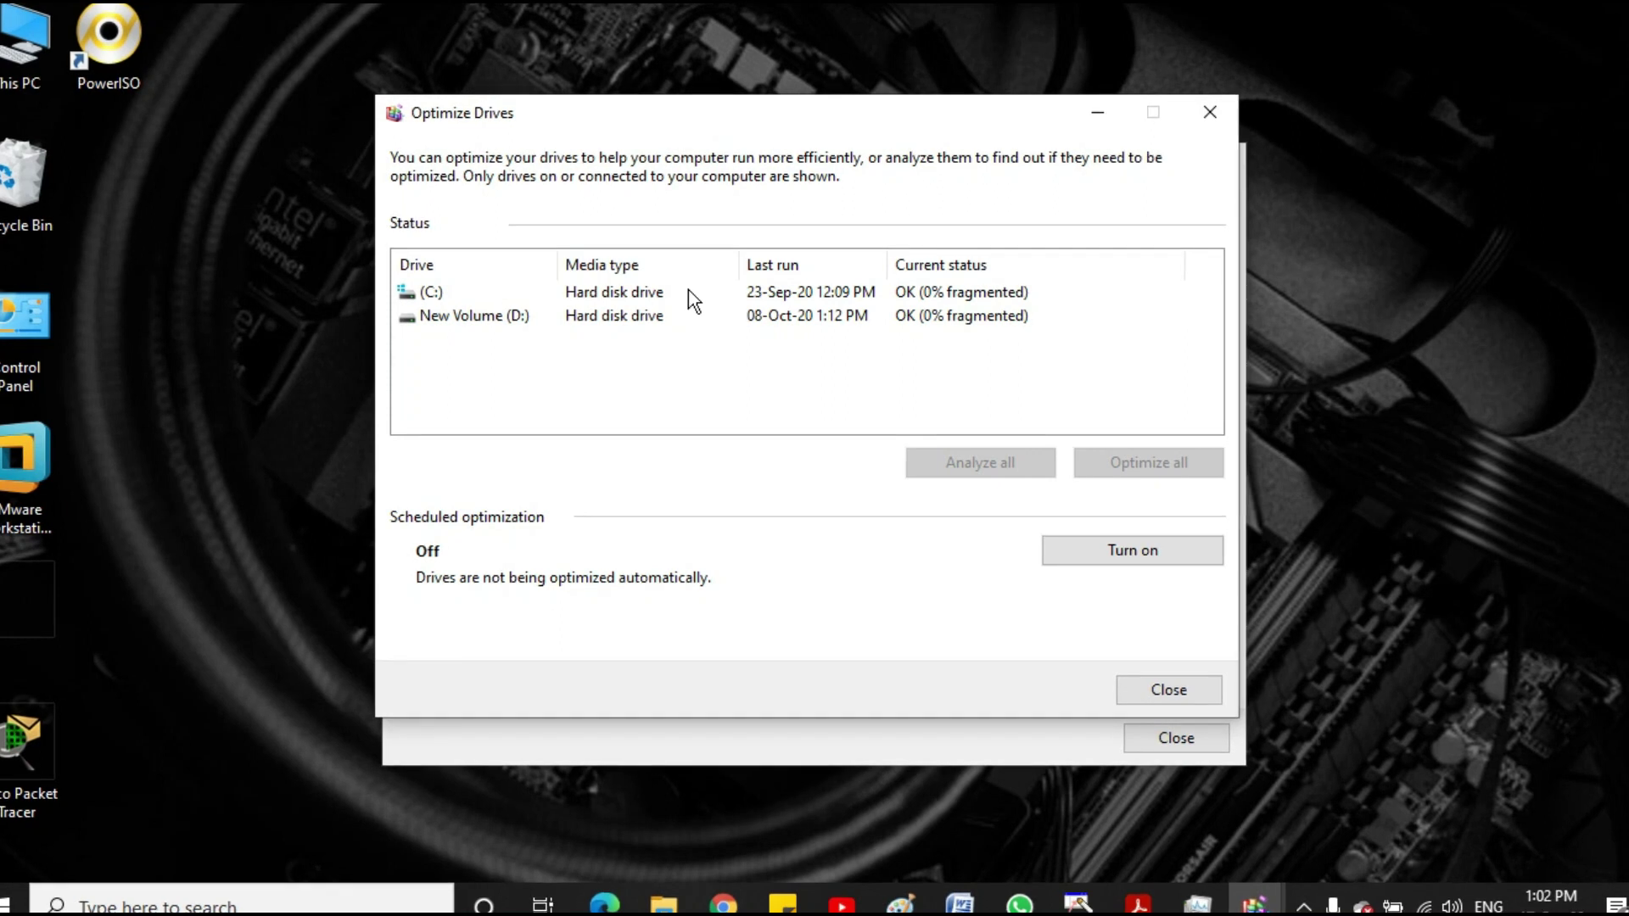
pyautogui.click(627, 291)
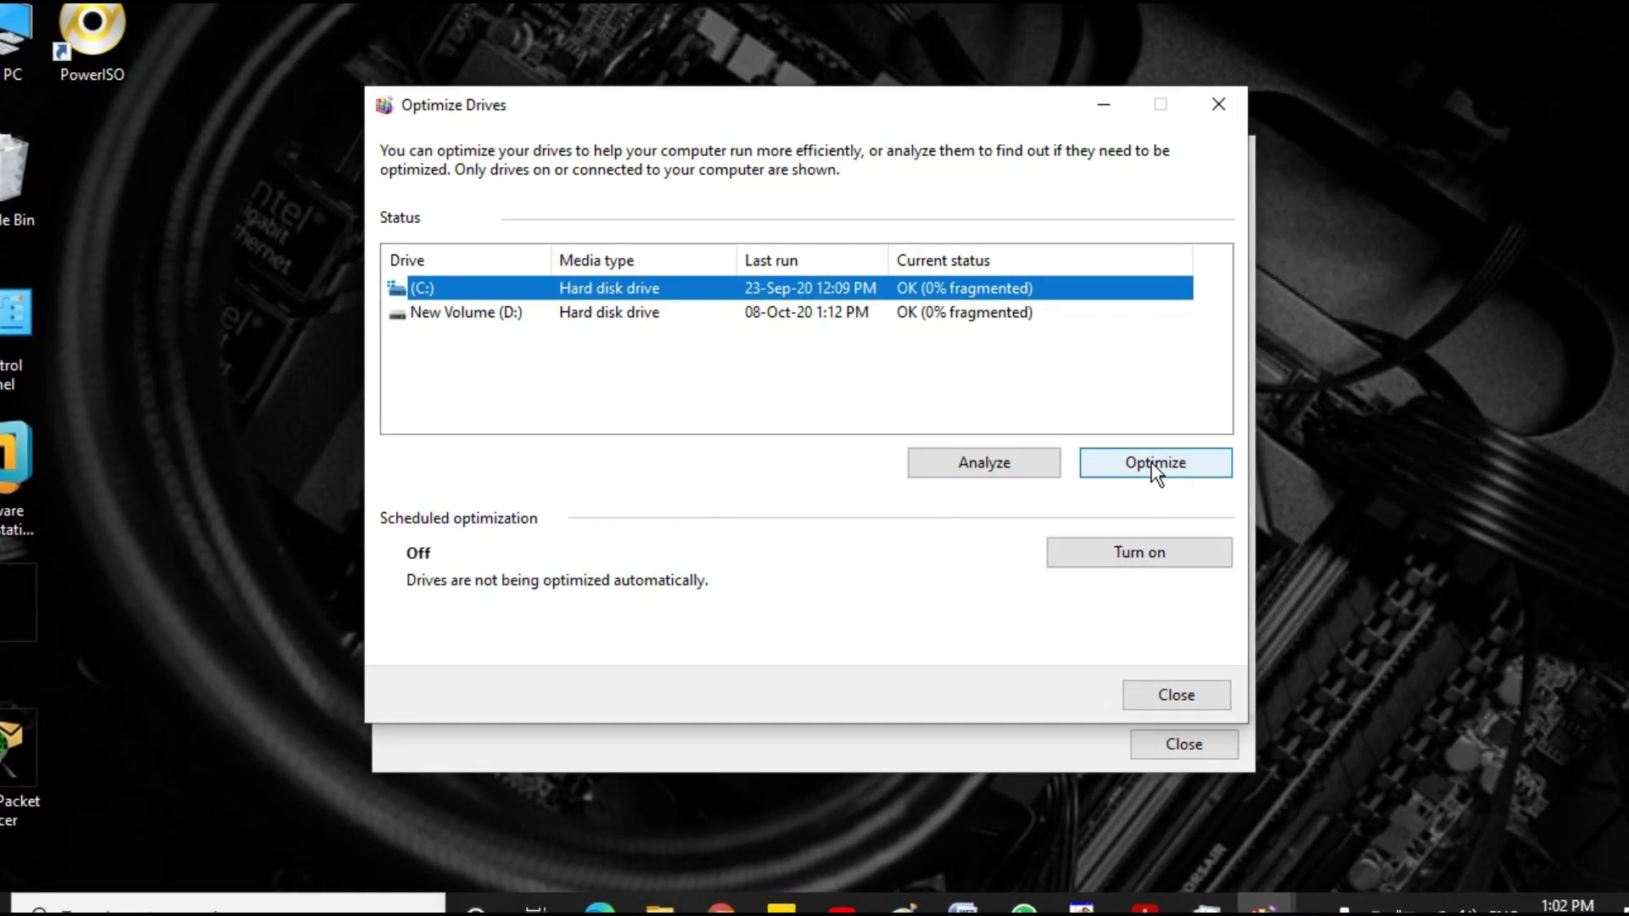
pyautogui.click(1162, 465)
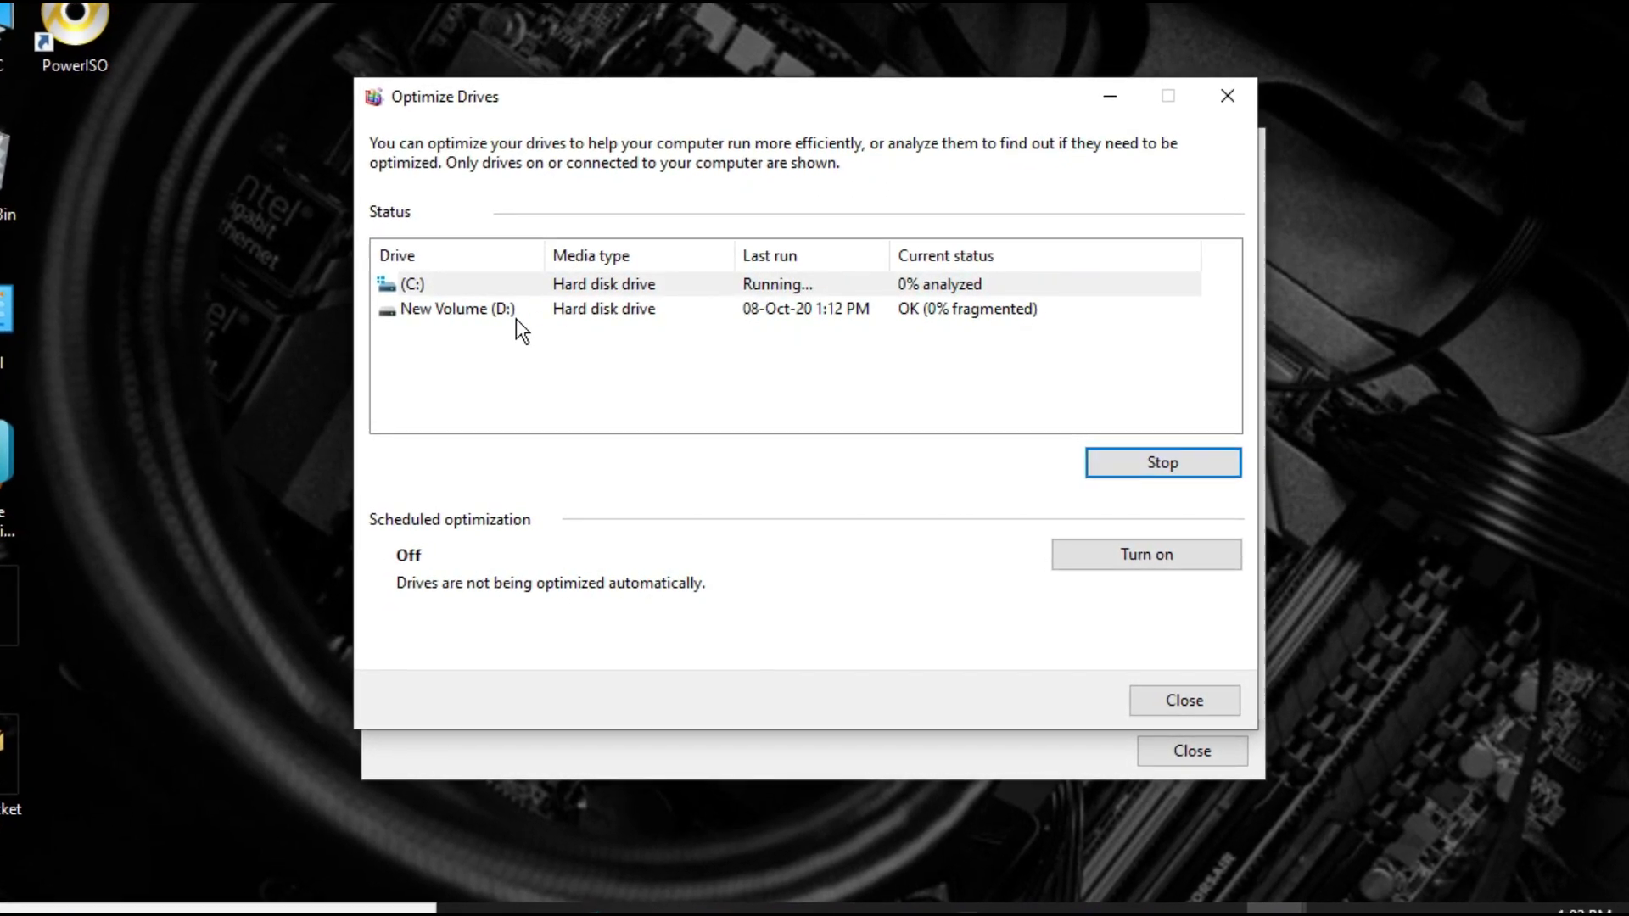
pyautogui.click(491, 307)
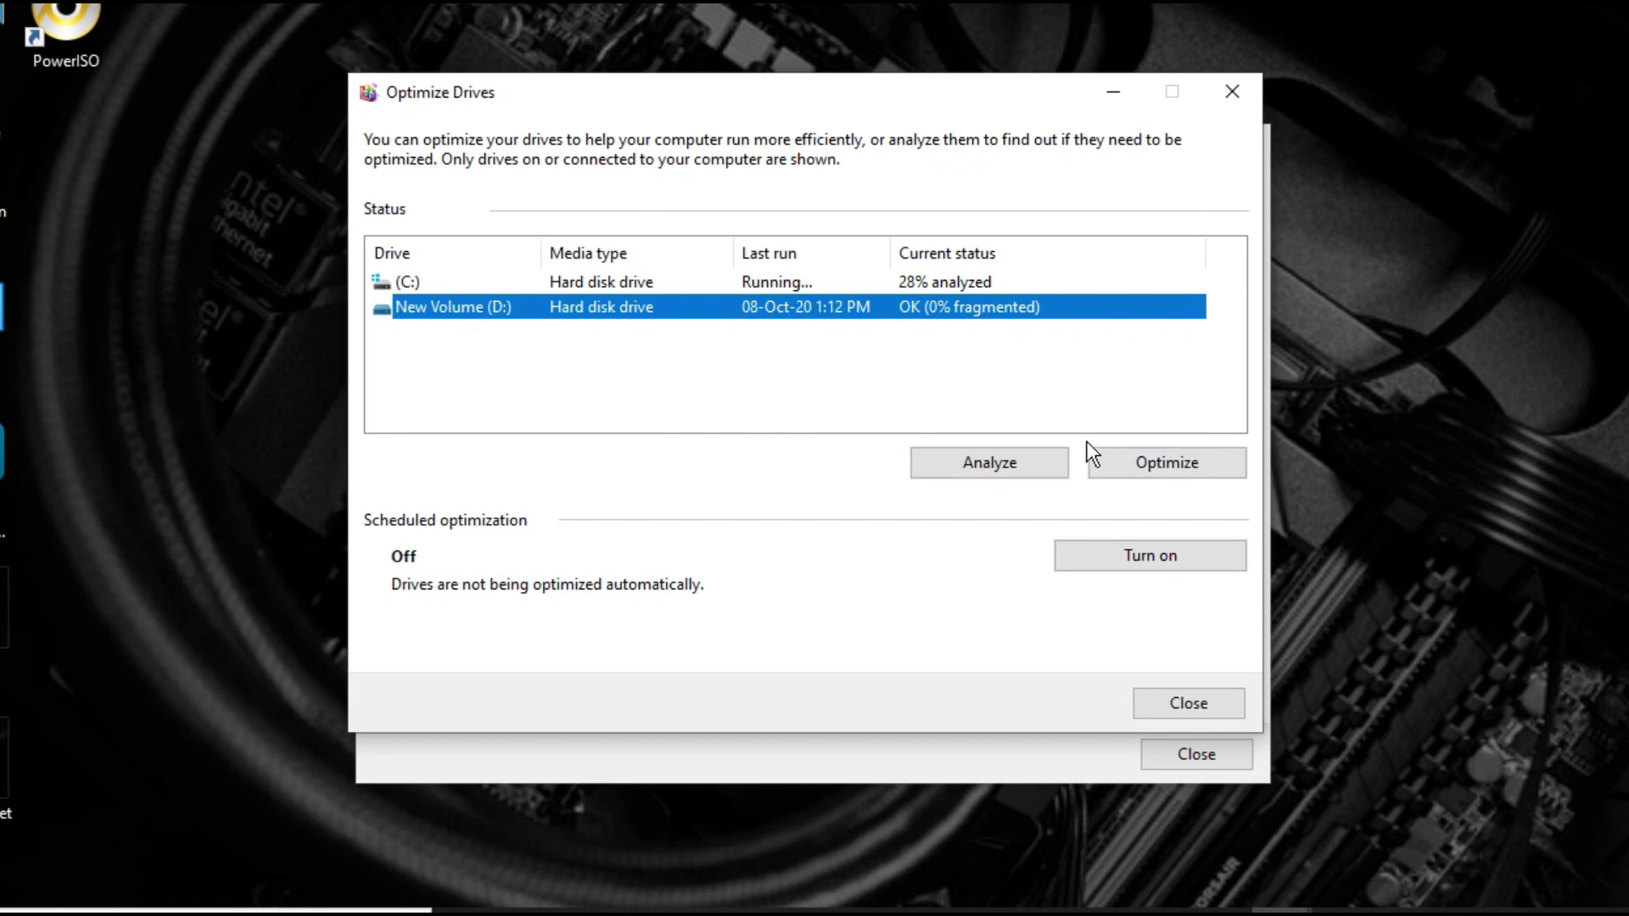
pyautogui.click(1152, 472)
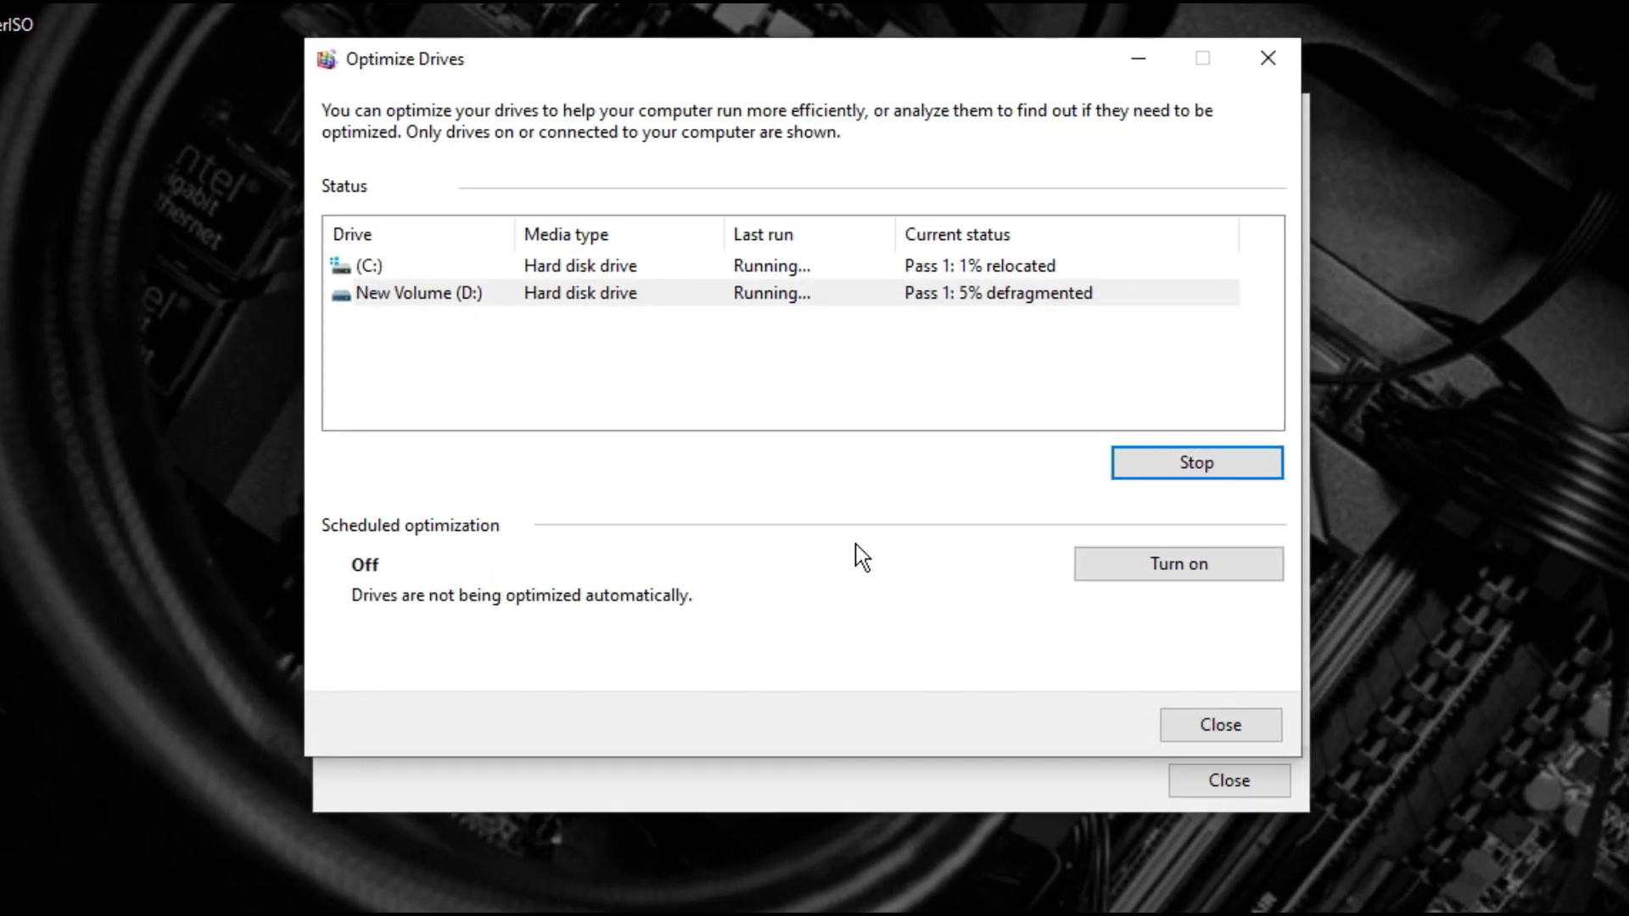
# - Turn on scheduled drive optimization with a Weekly frequency
pyautogui.click(1223, 569)
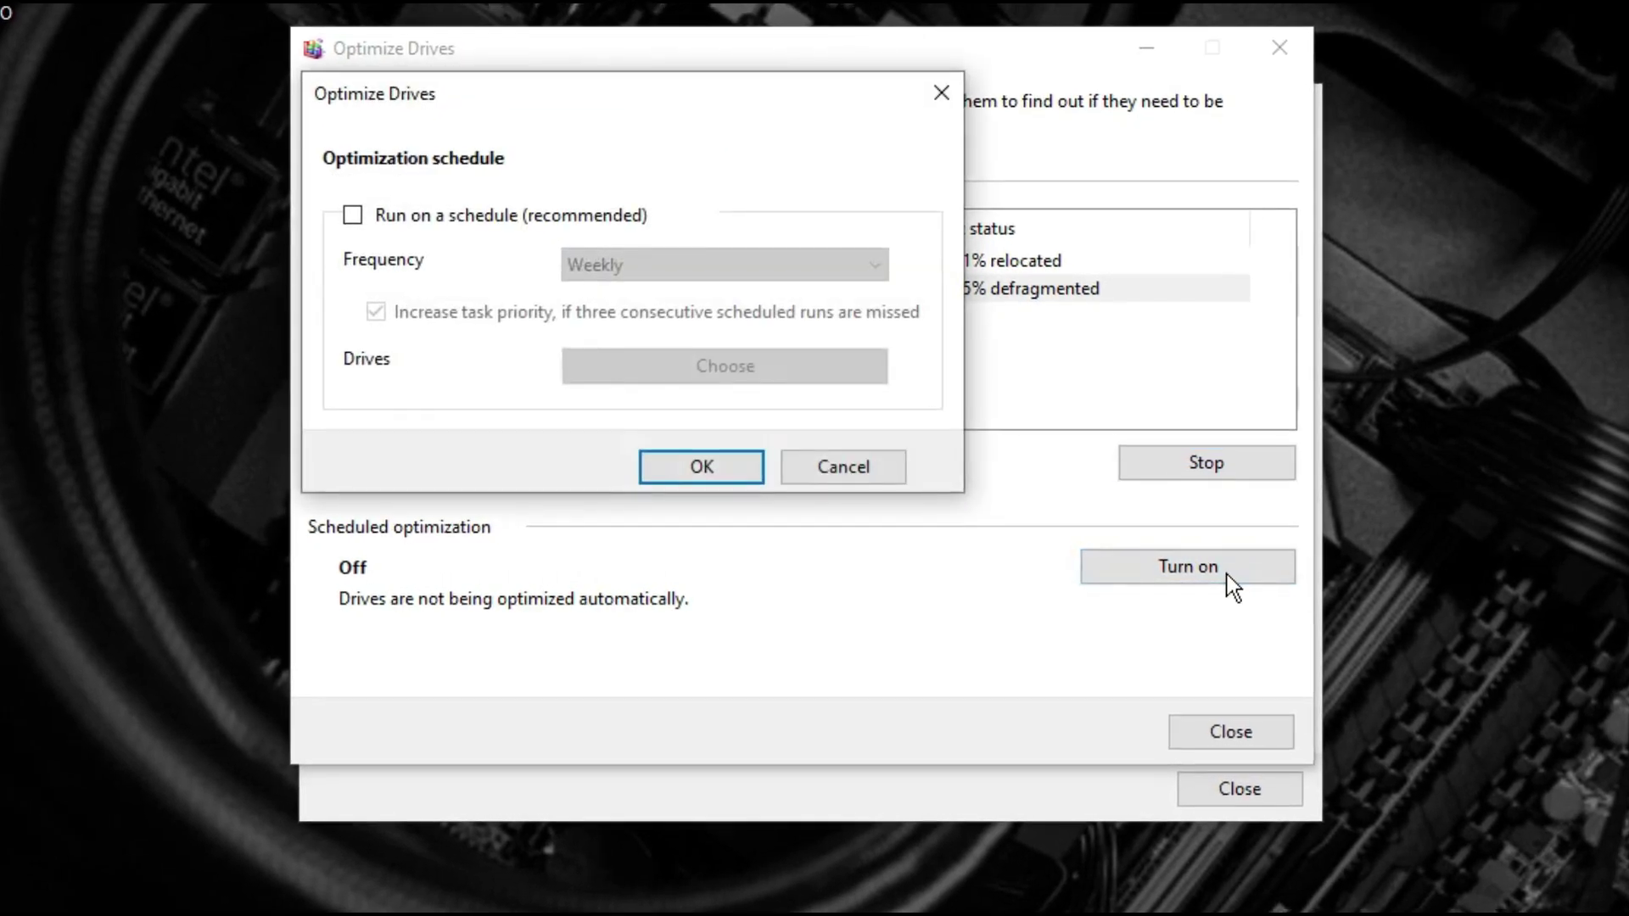
pyautogui.click(347, 215)
pyautogui.click(854, 262)
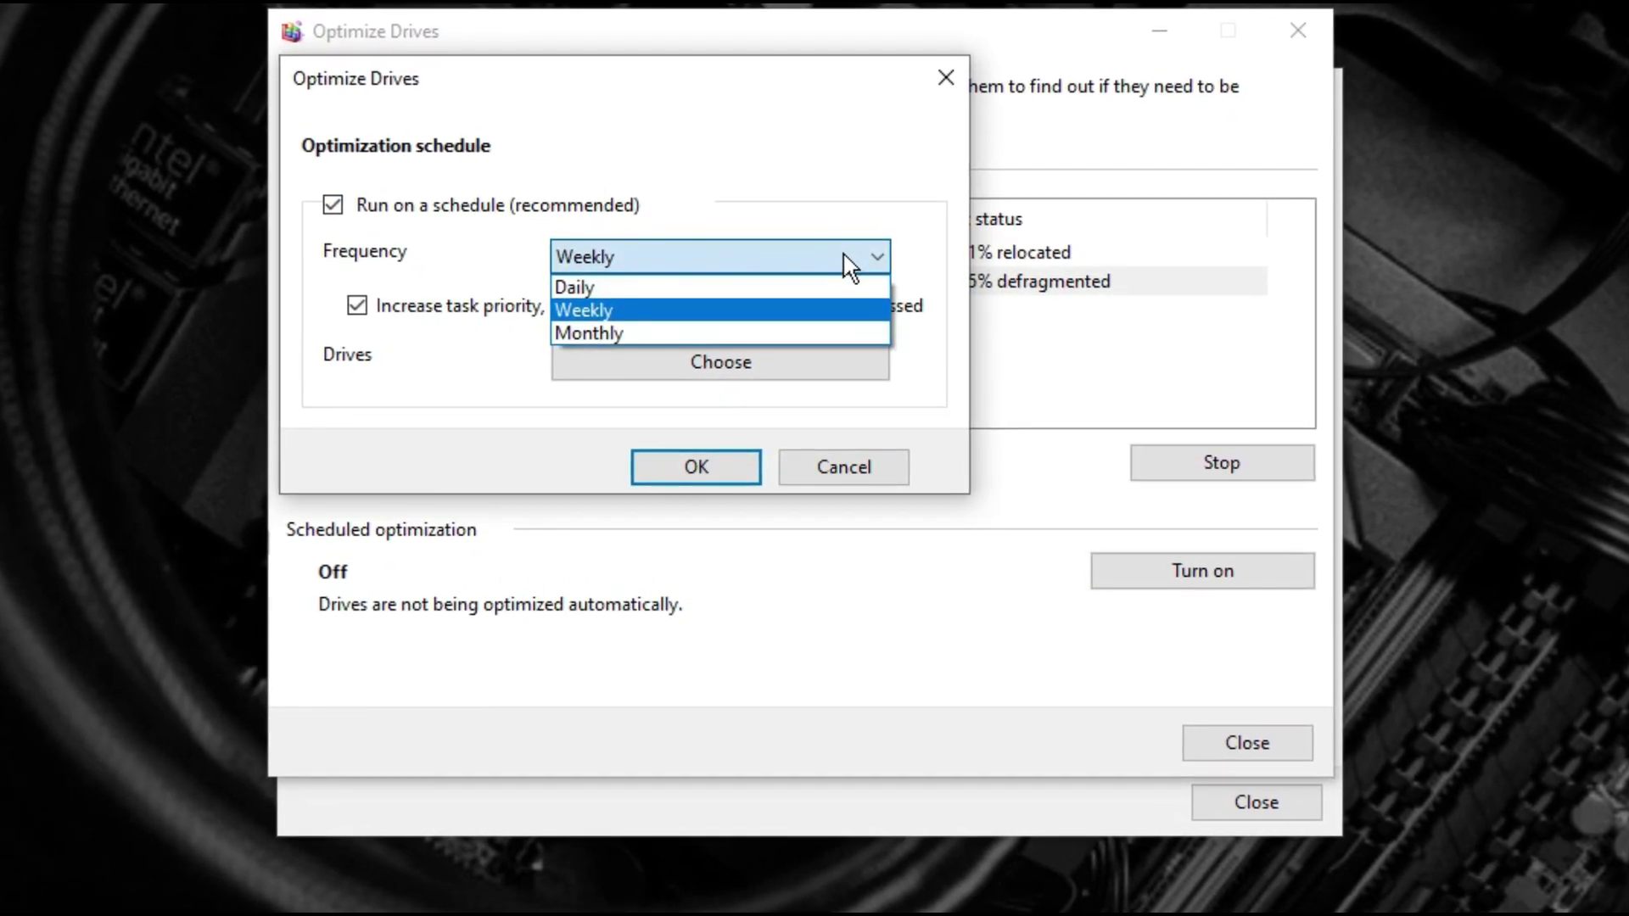
pyautogui.click(792, 306)
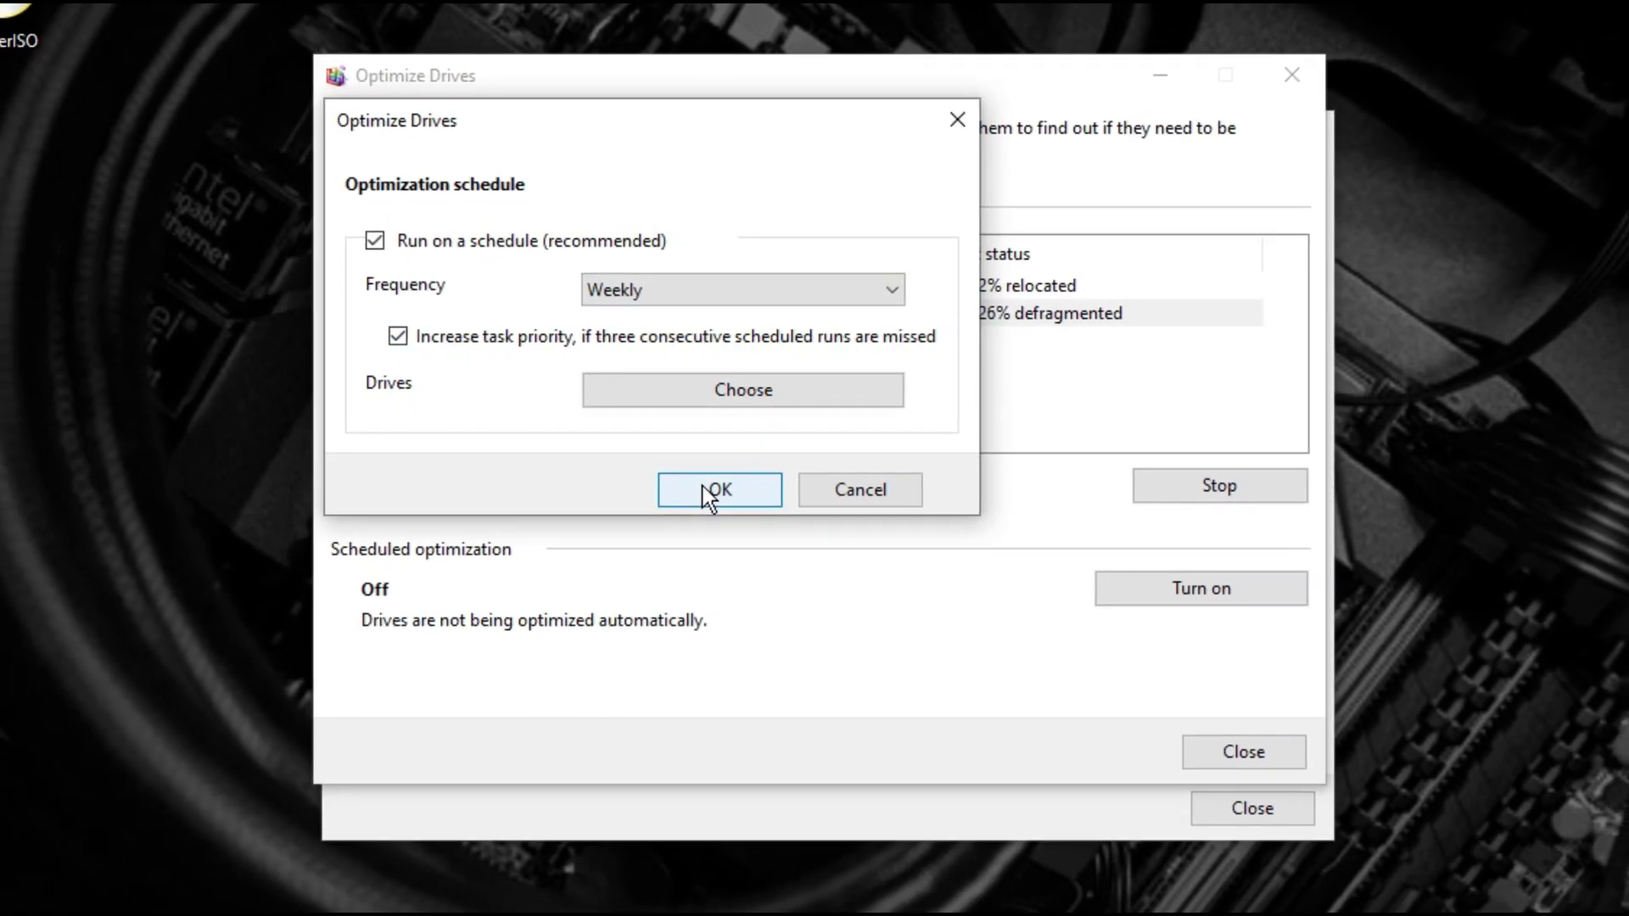
pyautogui.click(700, 494)
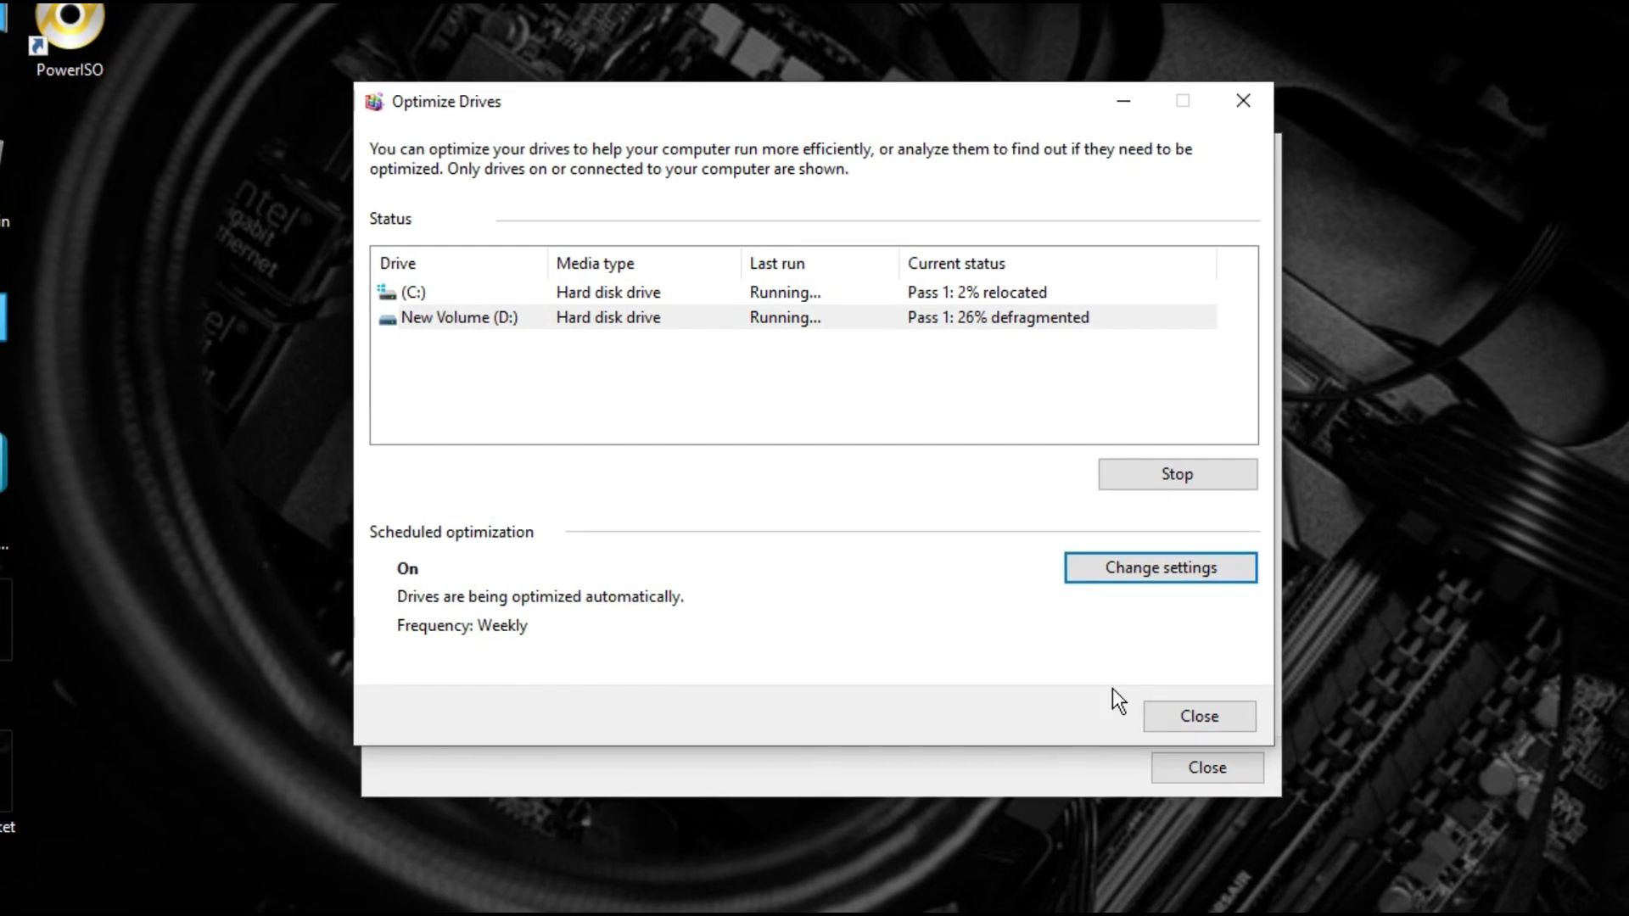
# - Switch back to Task Manager and minimize it to reach the desktop
pyautogui.moveTo(1219, 897)
pyautogui.click(1219, 814)
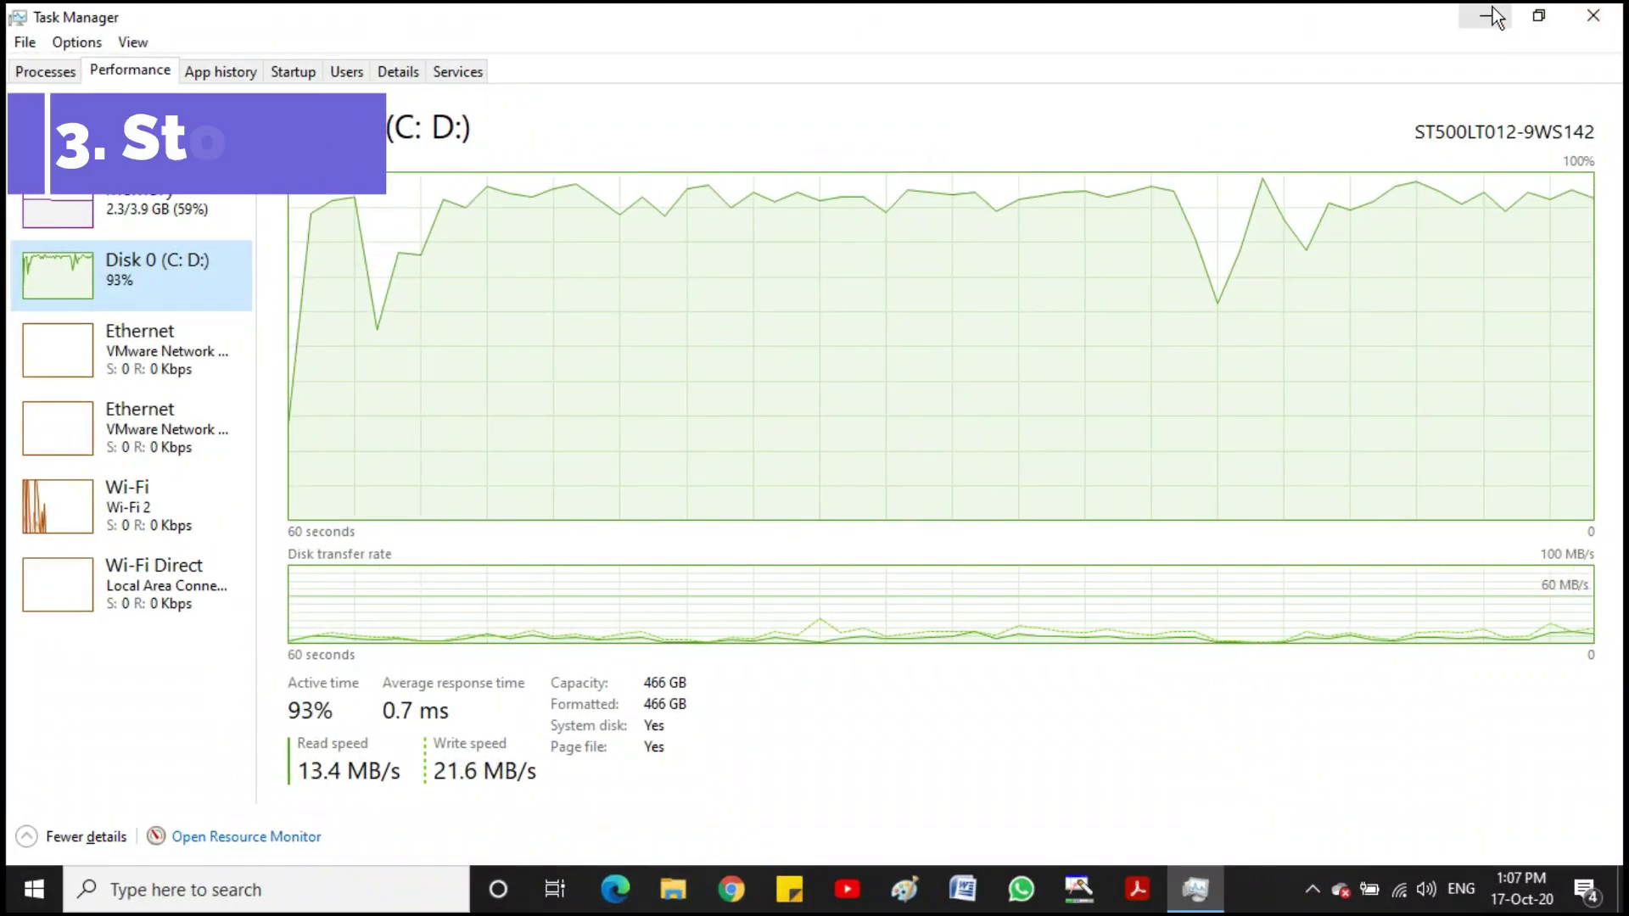
pyautogui.click(1494, 17)
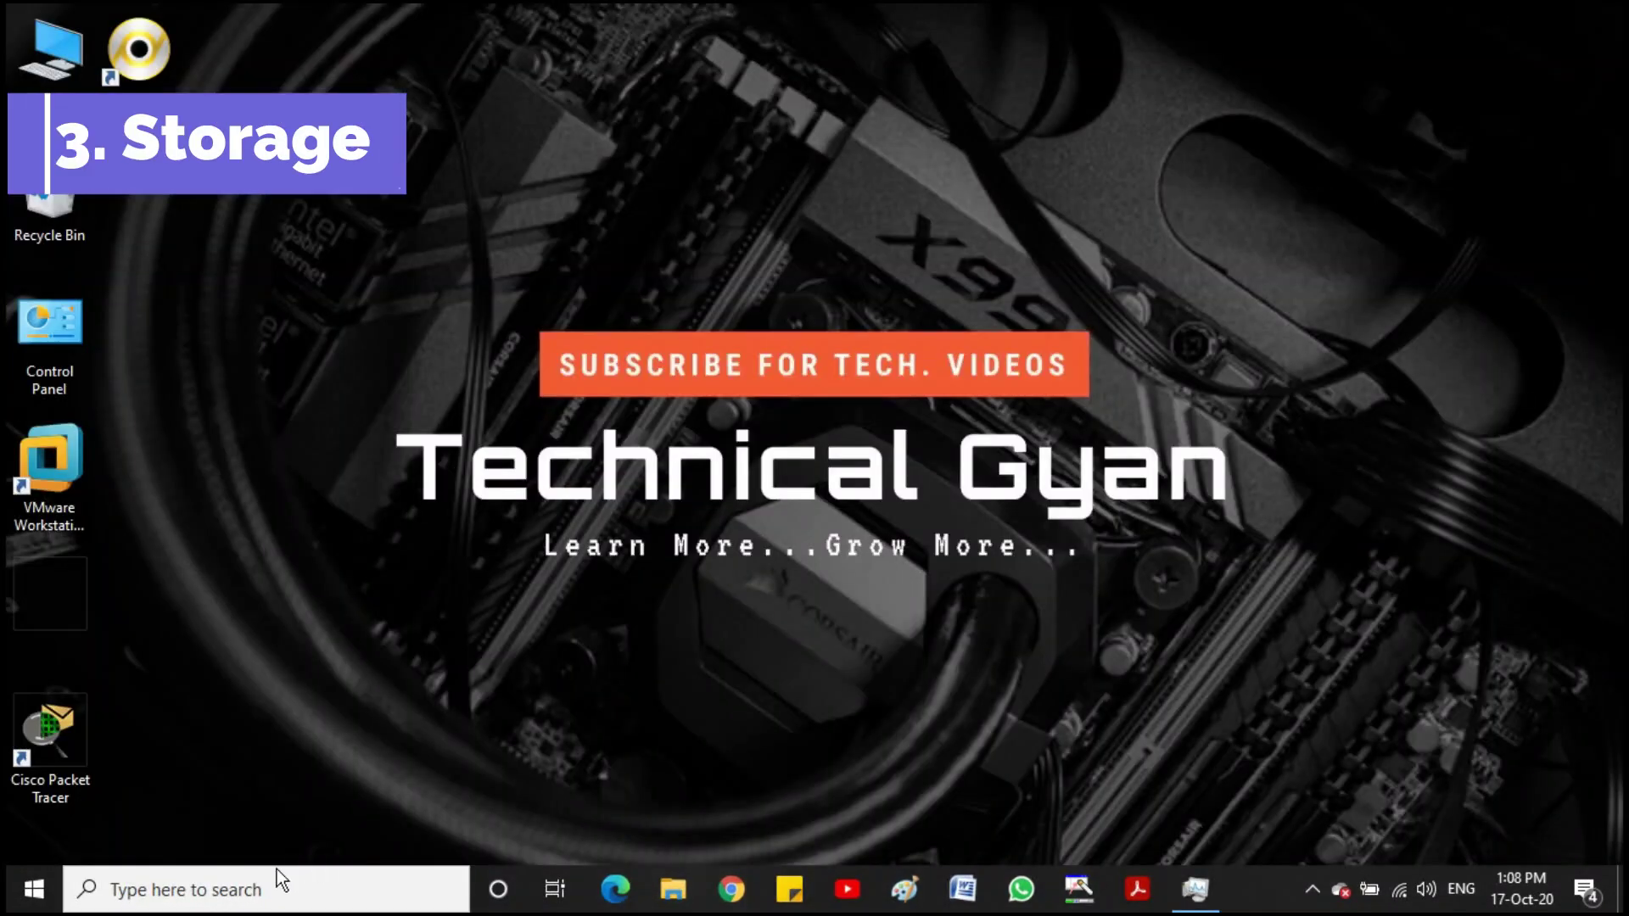
# - Open the System storage page in Windows Settings and turn on Storage Sense
pyautogui.click(32, 895)
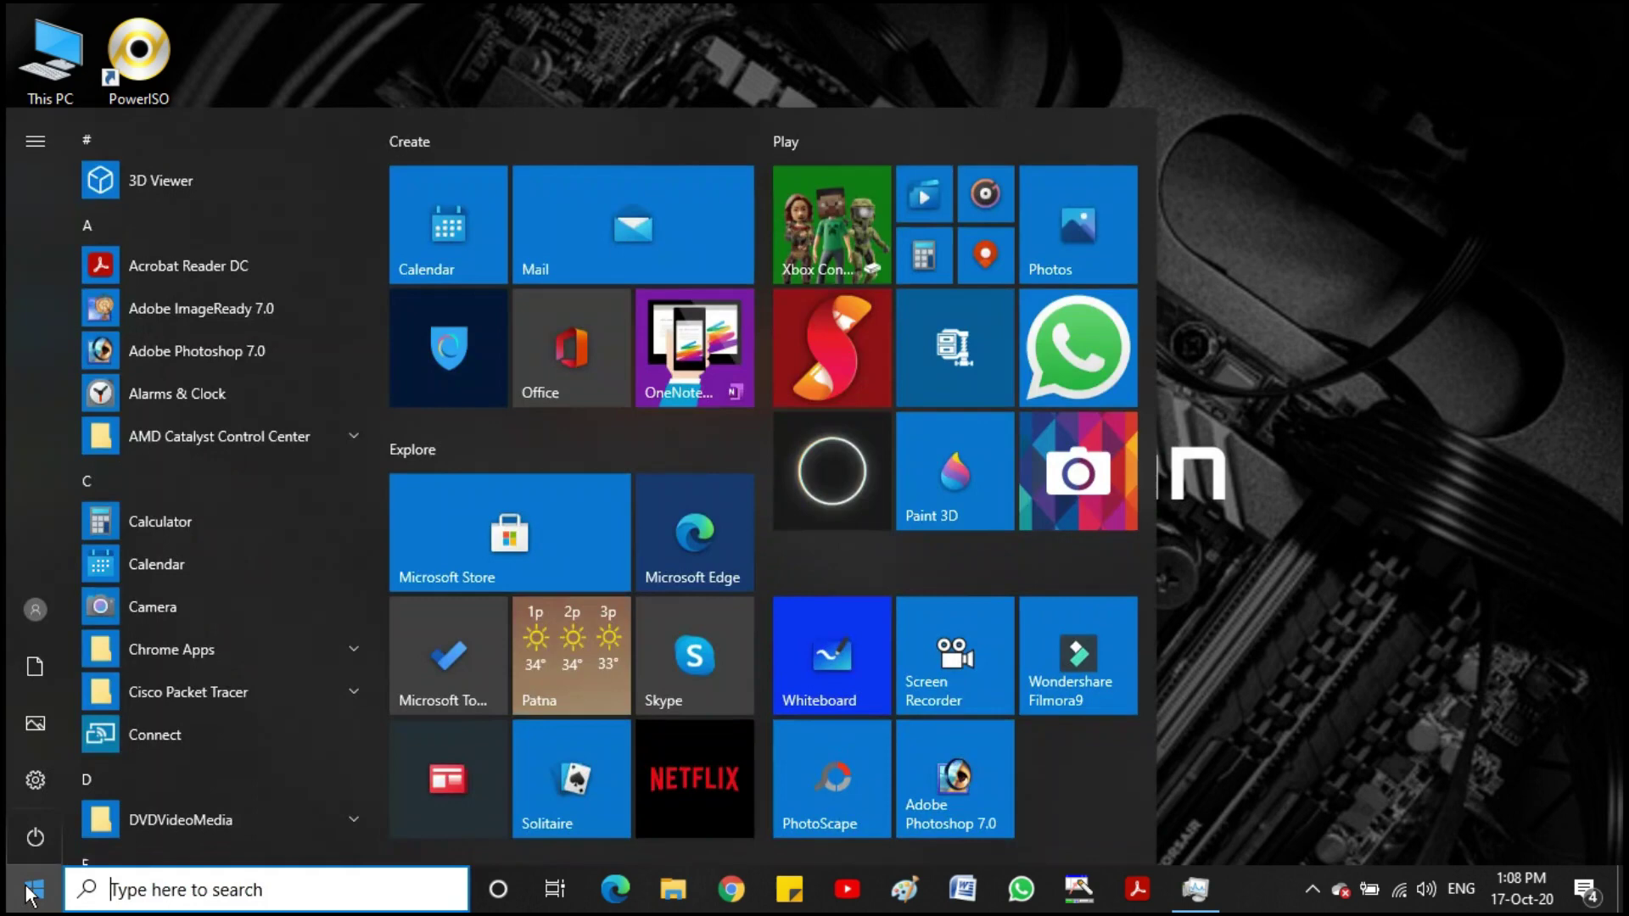
pyautogui.click(27, 790)
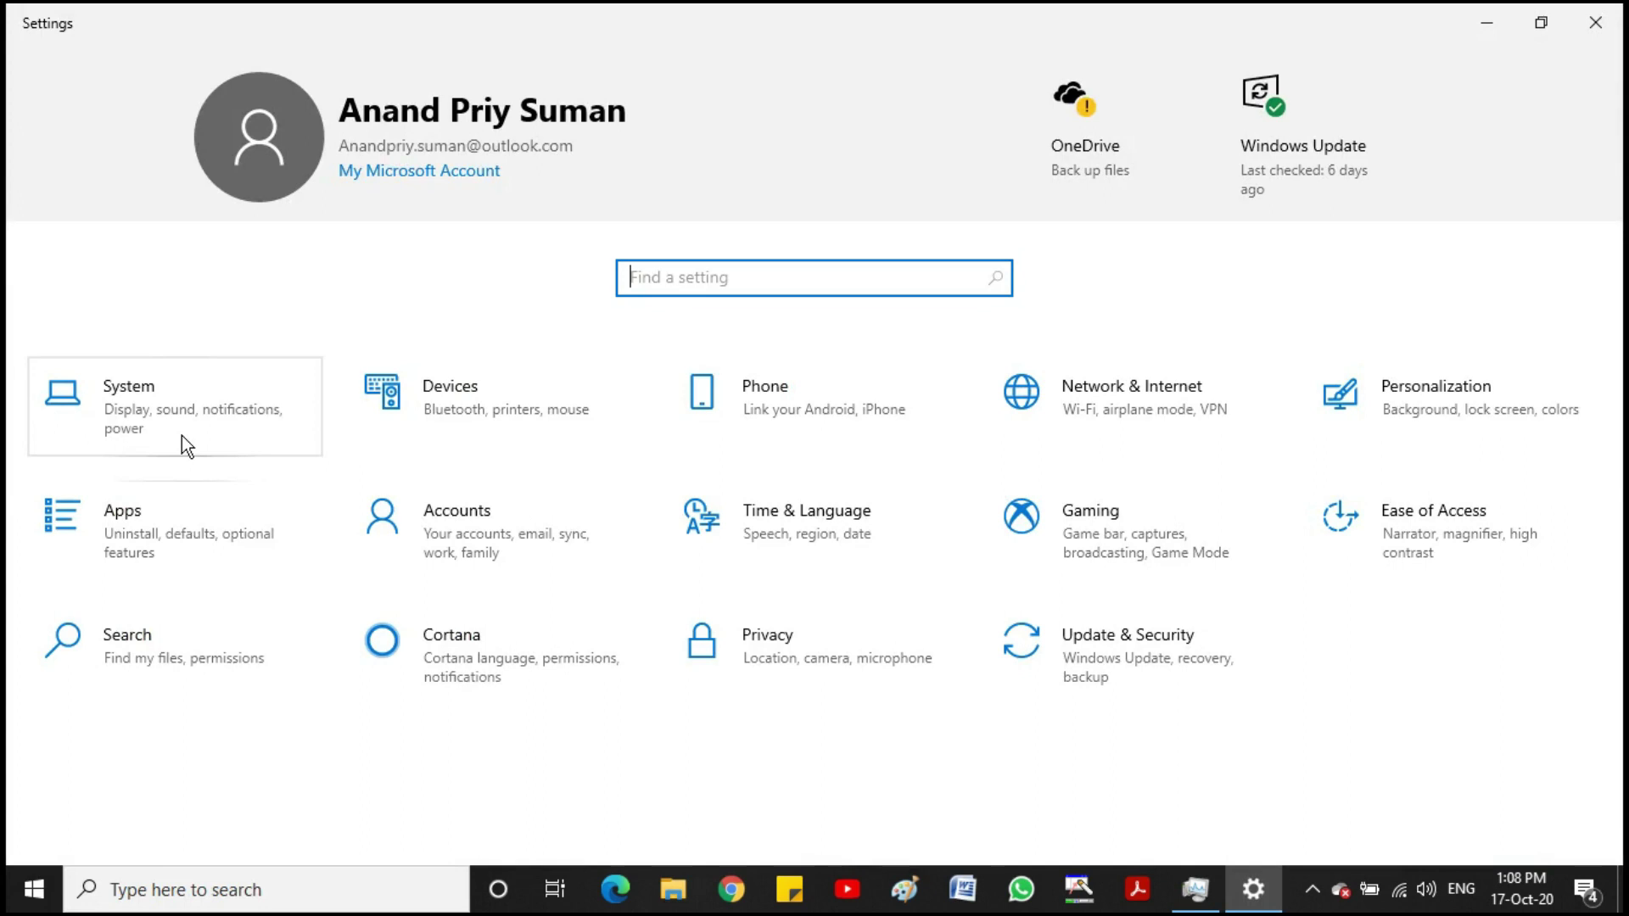
pyautogui.click(182, 435)
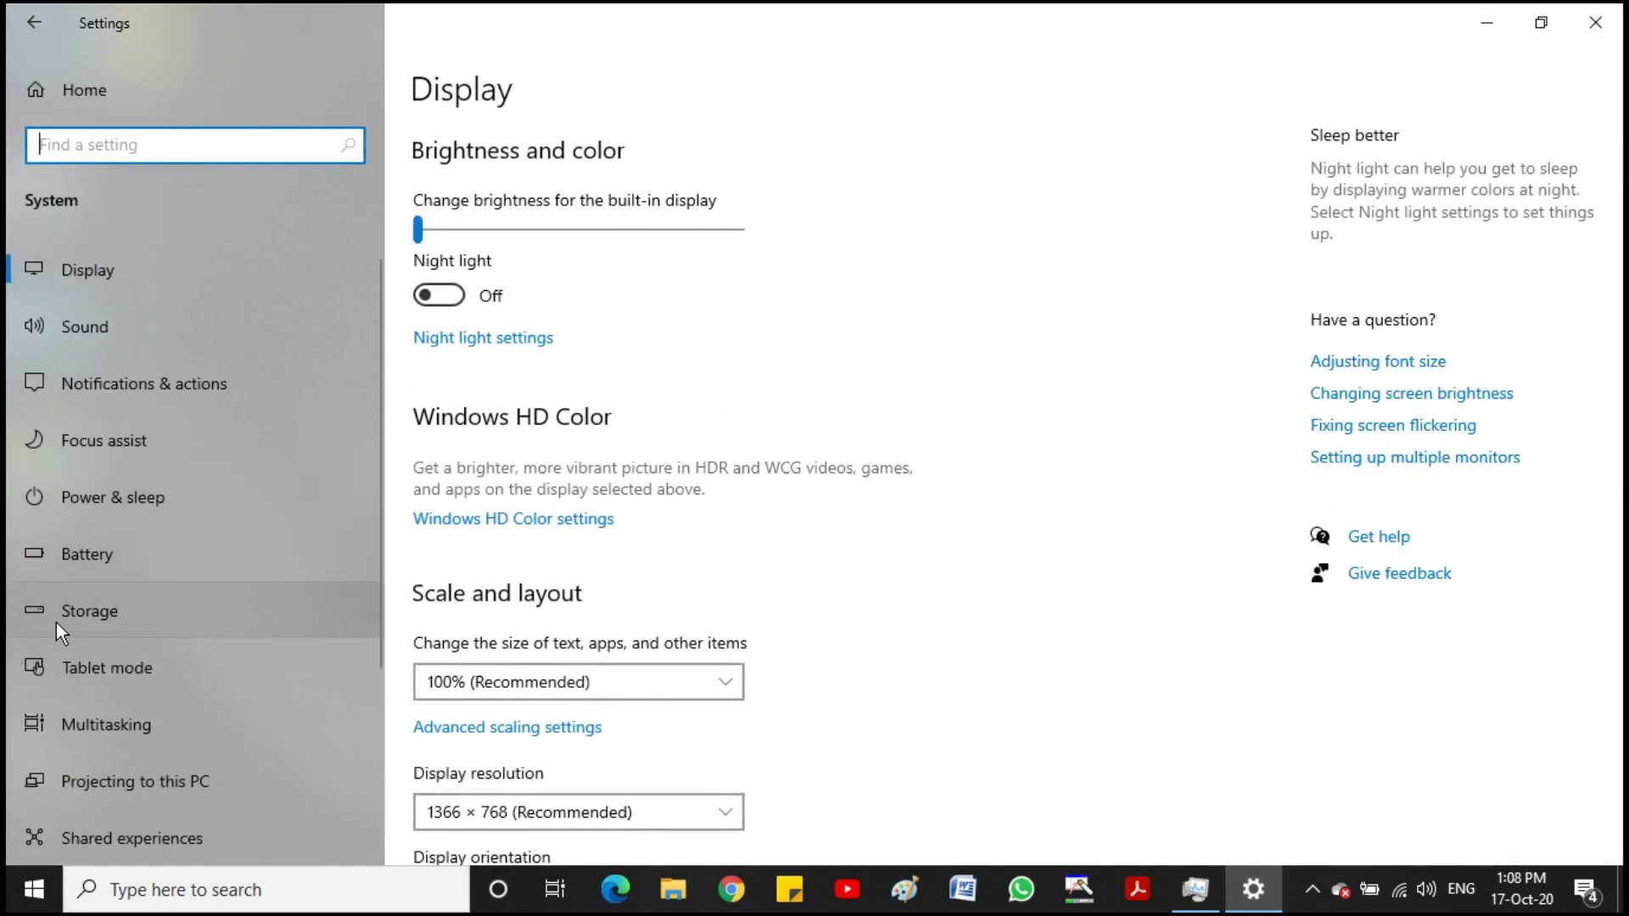
pyautogui.click(147, 622)
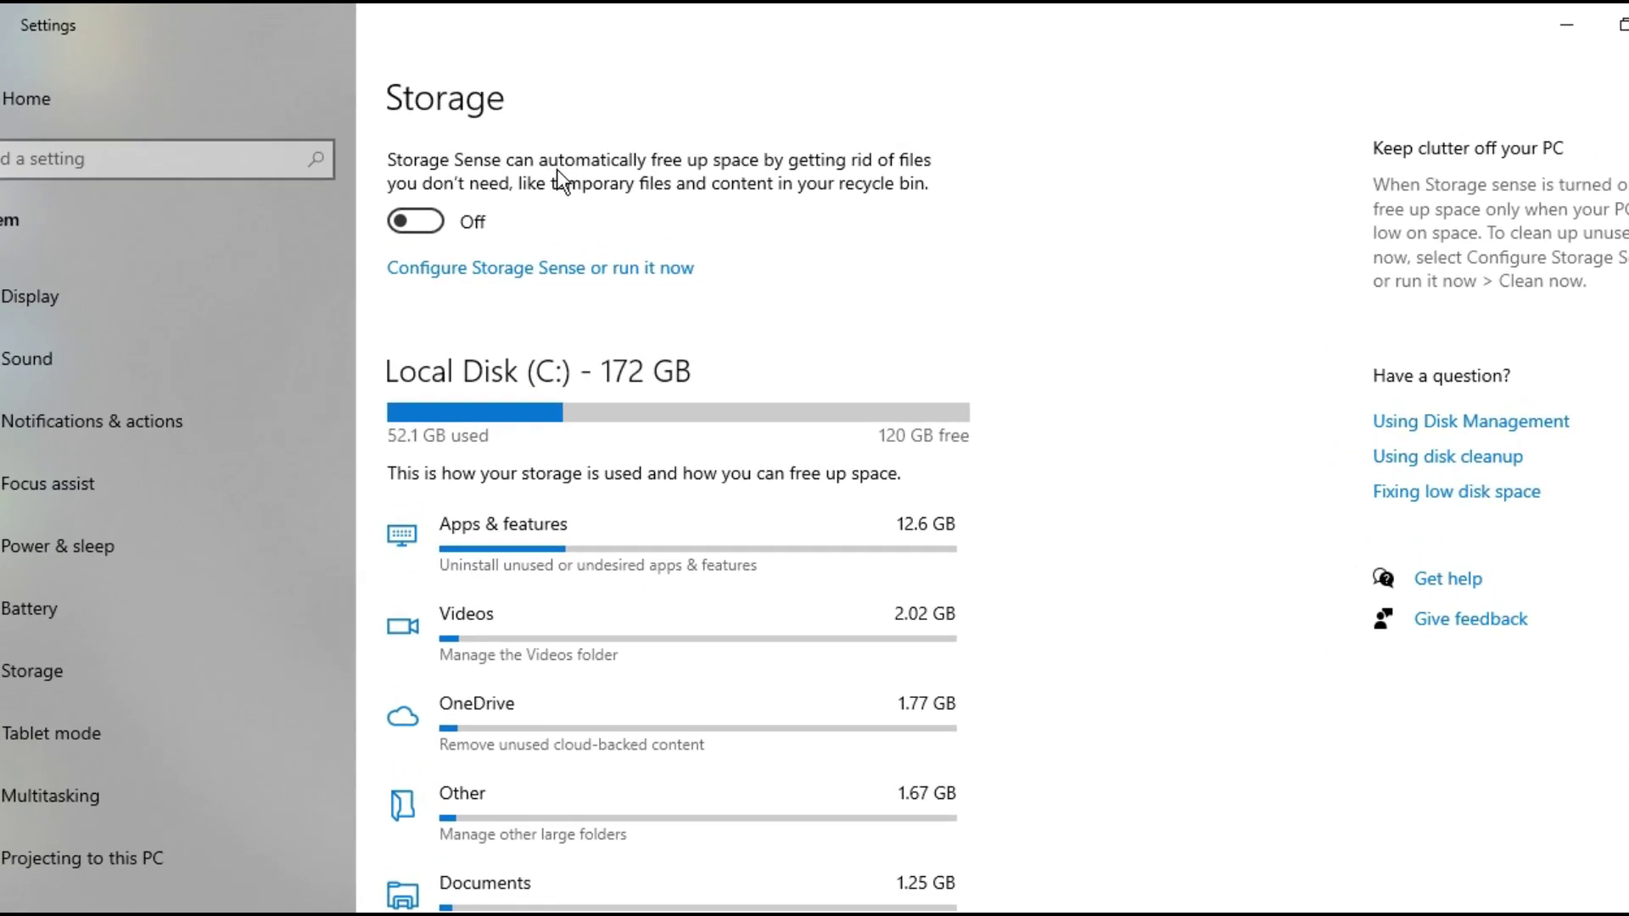
pyautogui.click(414, 238)
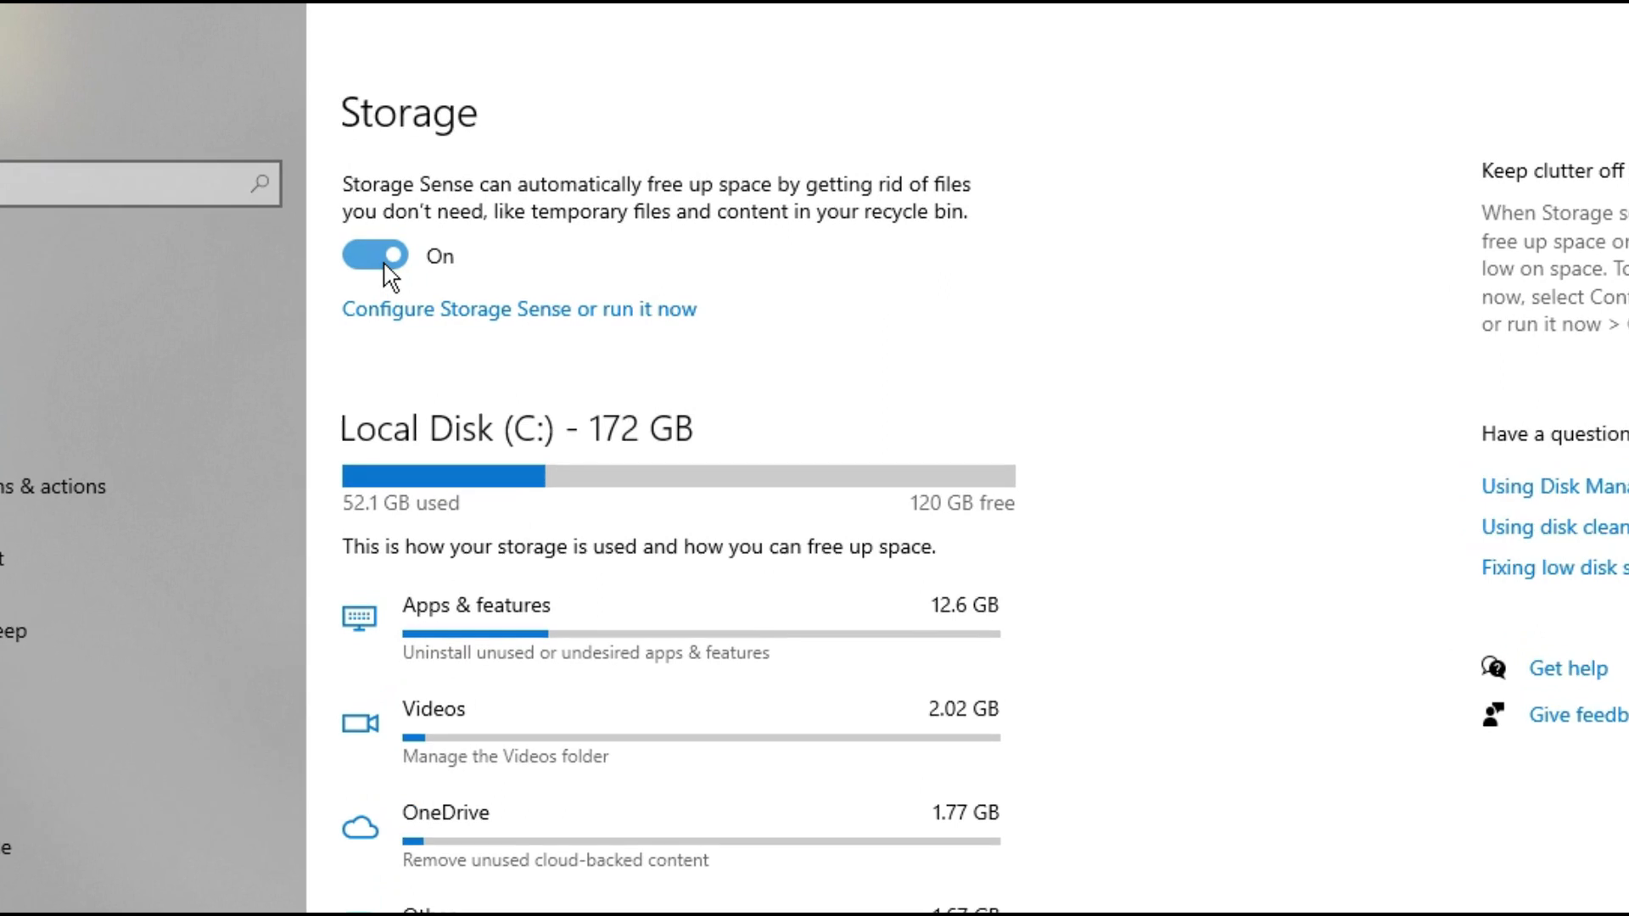
# - Open the Temporary files category from the storage breakdown of Local Disk (C:)
pyautogui.scroll(-4, 679, 509)
pyautogui.scroll(2, 678, 509)
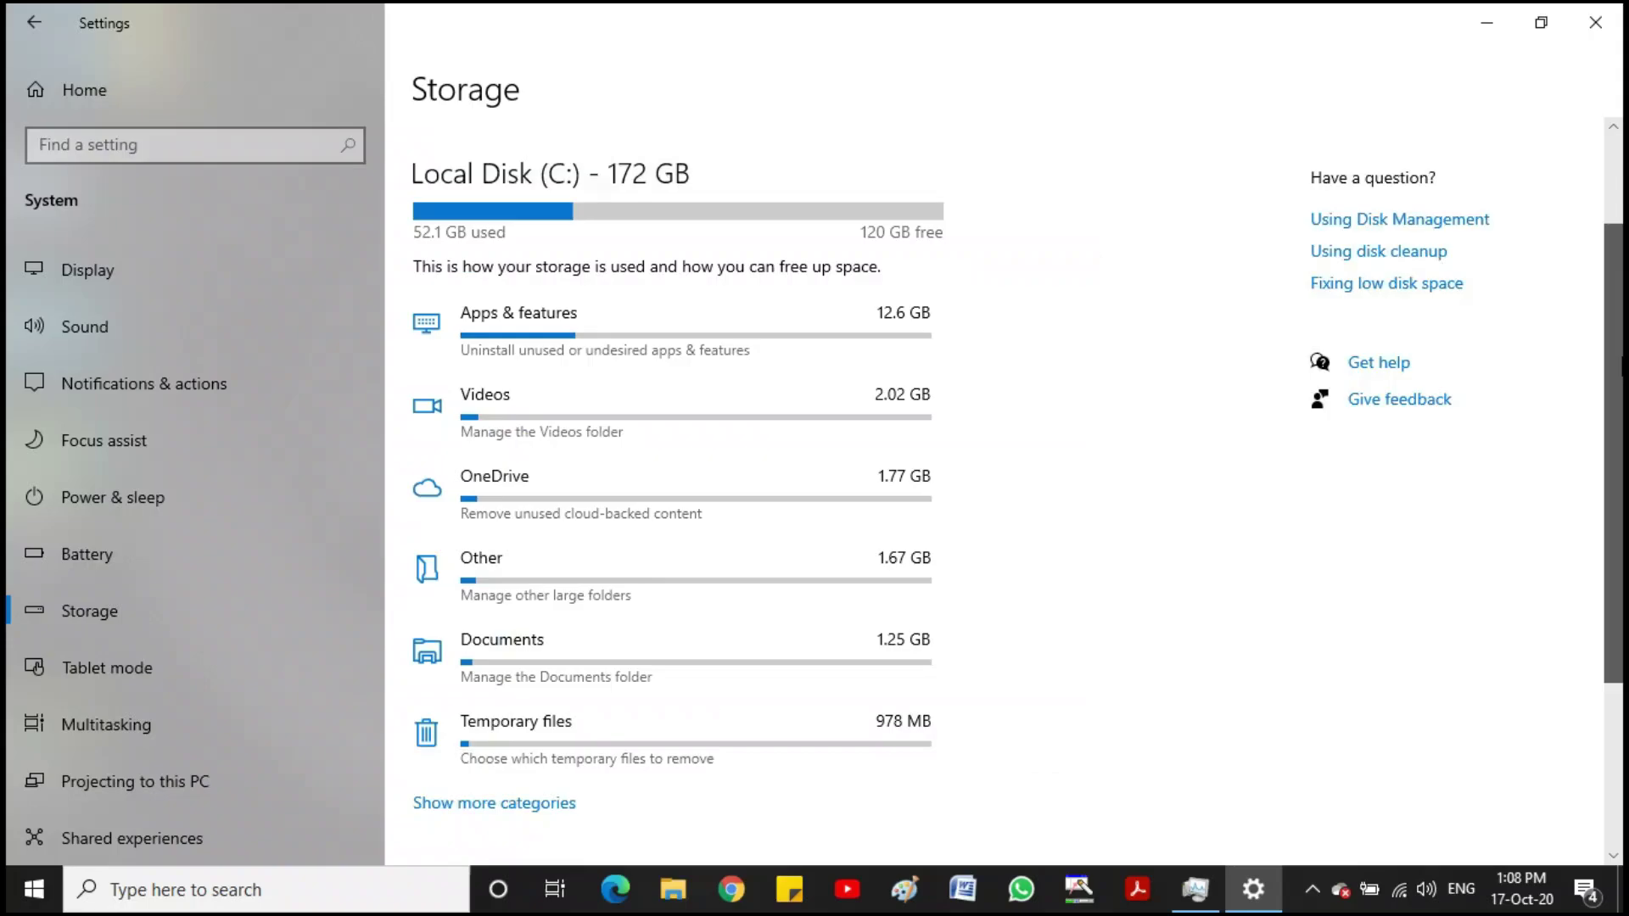
pyautogui.scroll(-1, 678, 509)
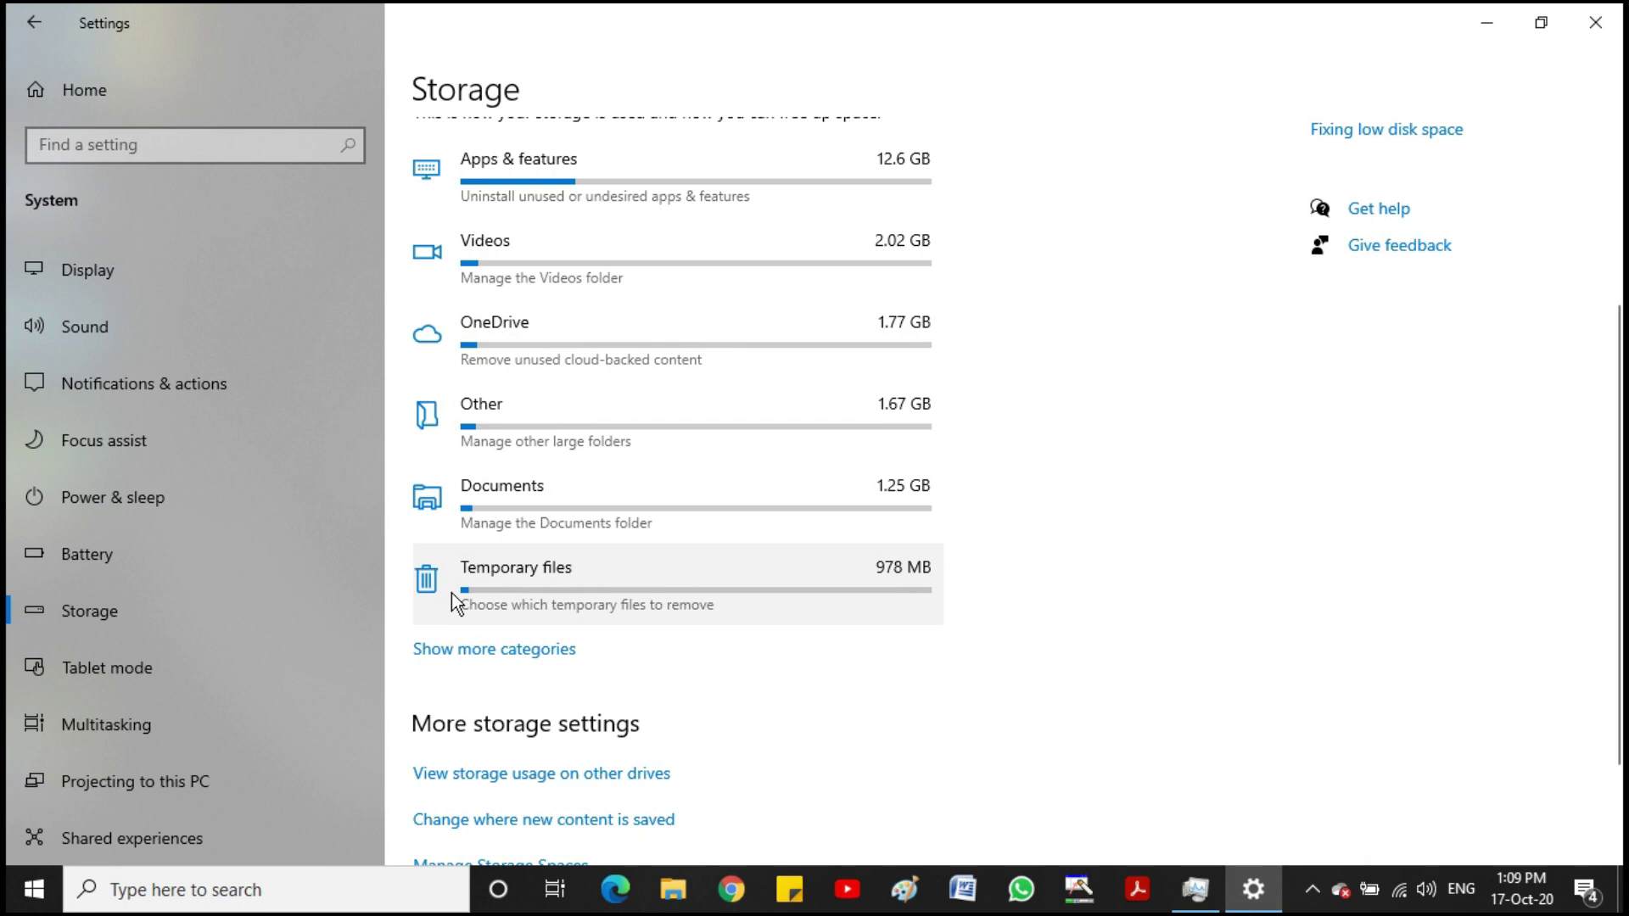
pyautogui.click(453, 595)
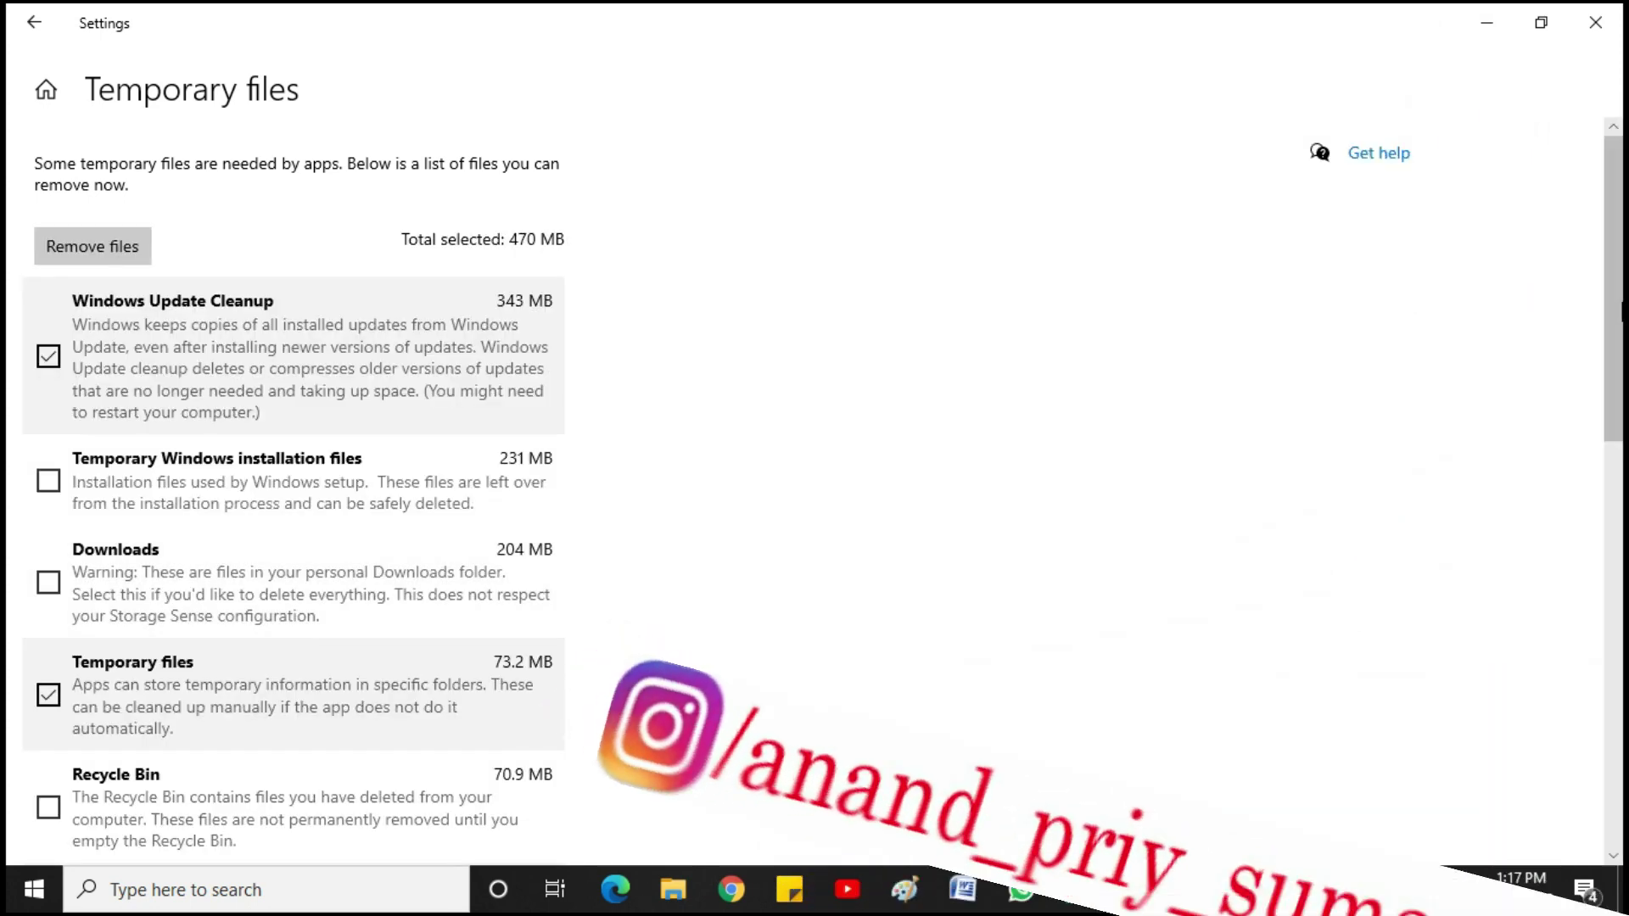
# - Add the Recycle Bin to the selected temporary file categories and remove the selected files
pyautogui.scroll(-5, 152, 404)
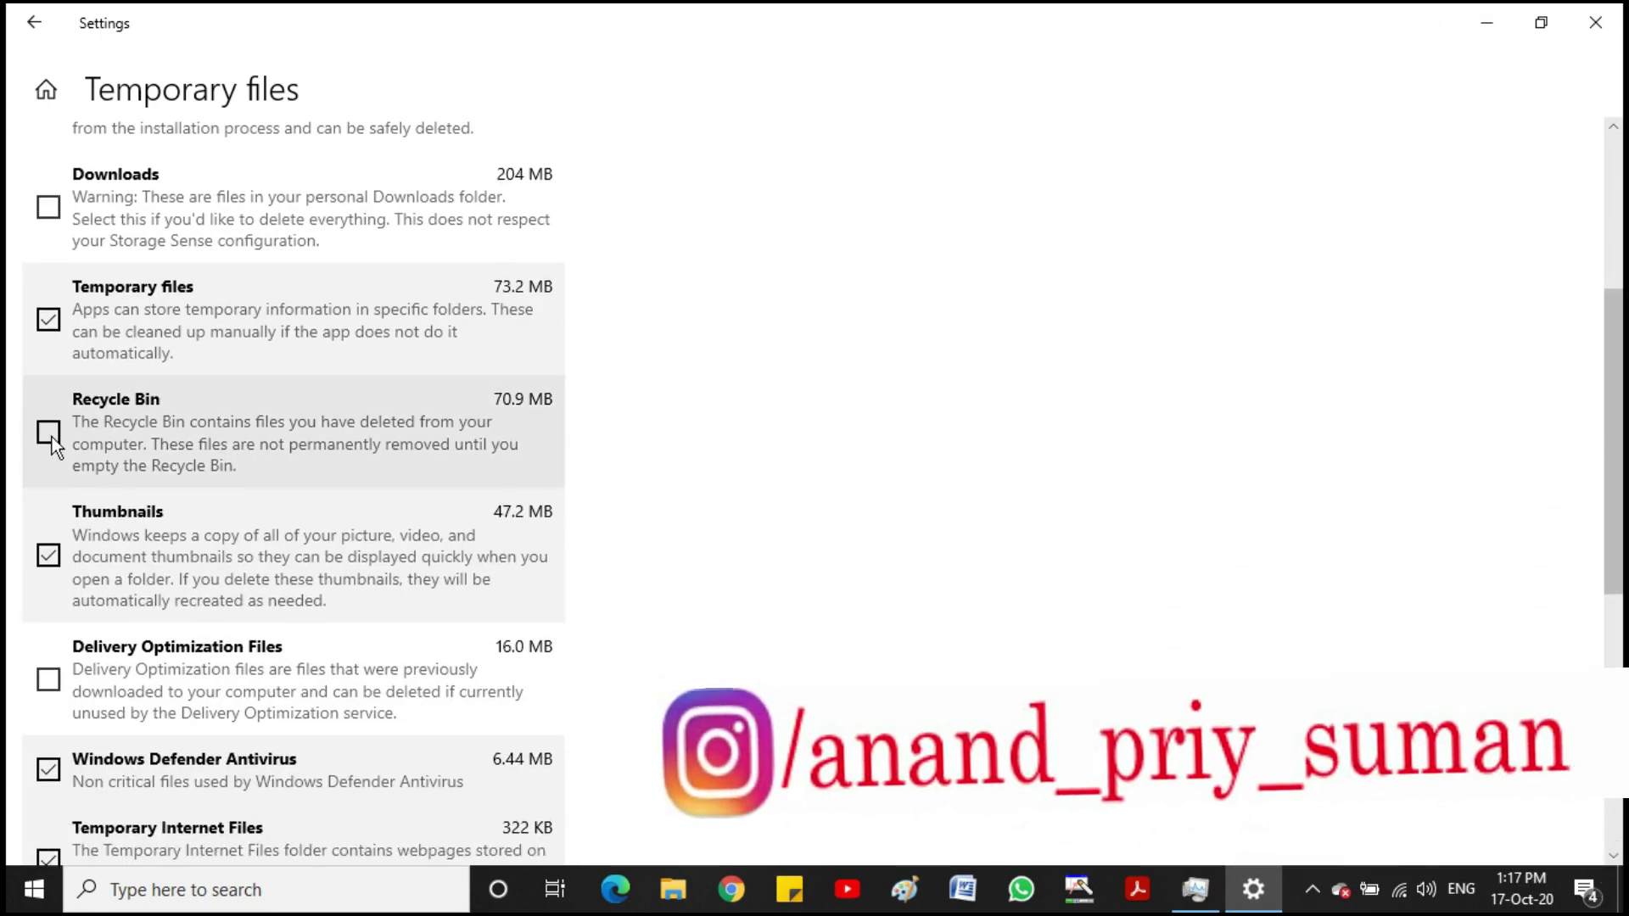
pyautogui.click(50, 434)
pyautogui.scroll(-5, 764, 606)
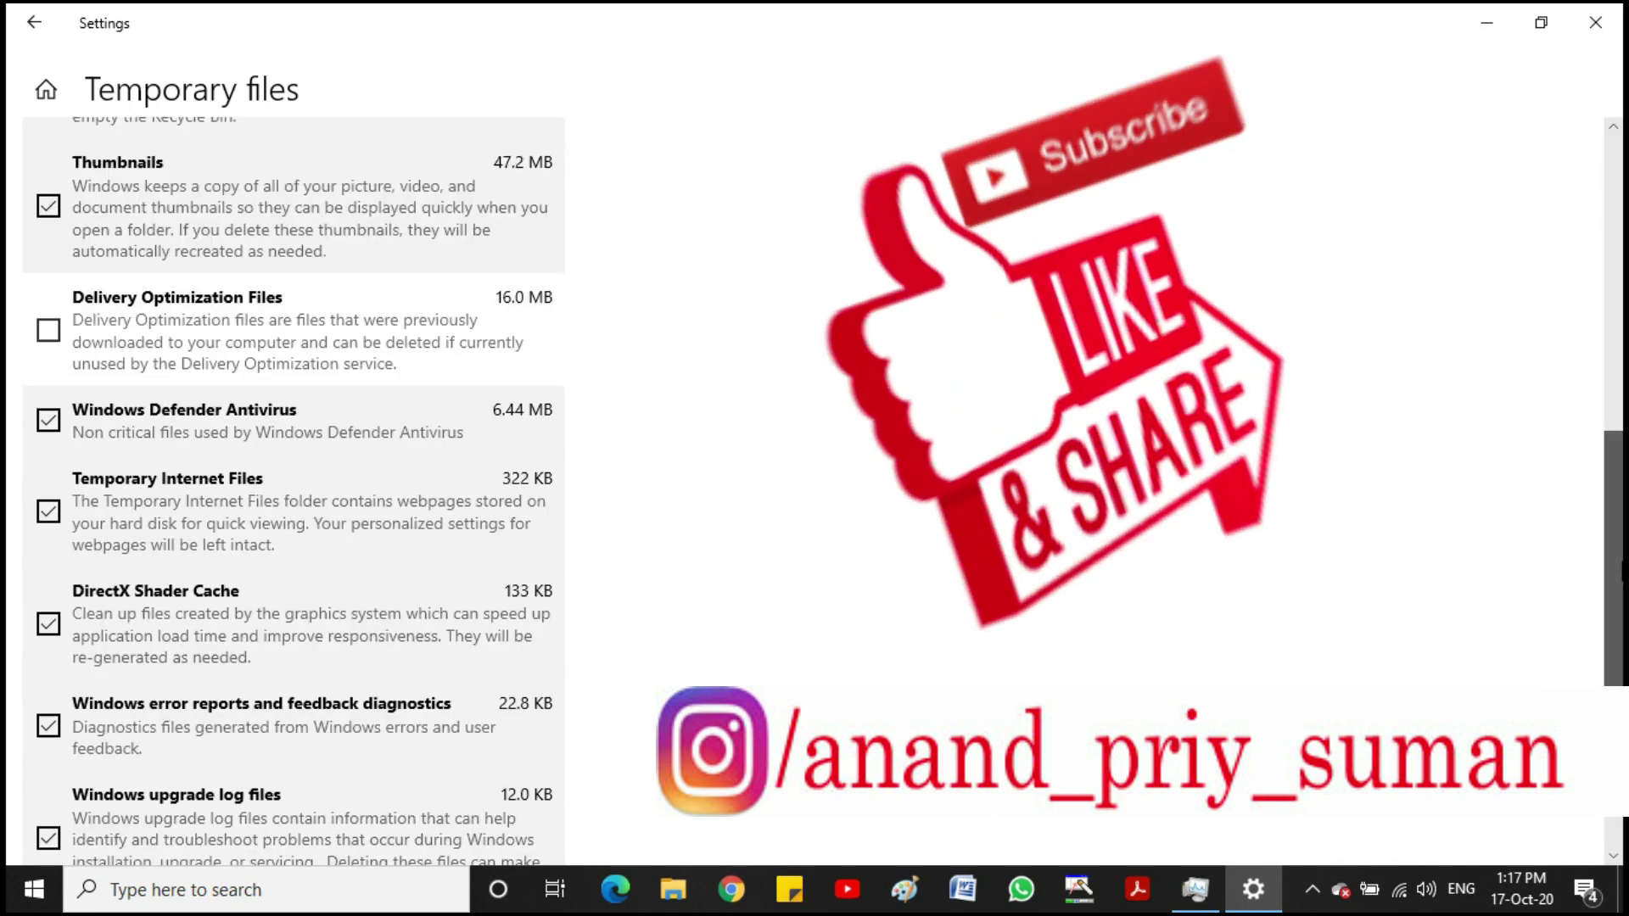
pyautogui.scroll(1, 294, 493)
pyautogui.scroll(6, 294, 492)
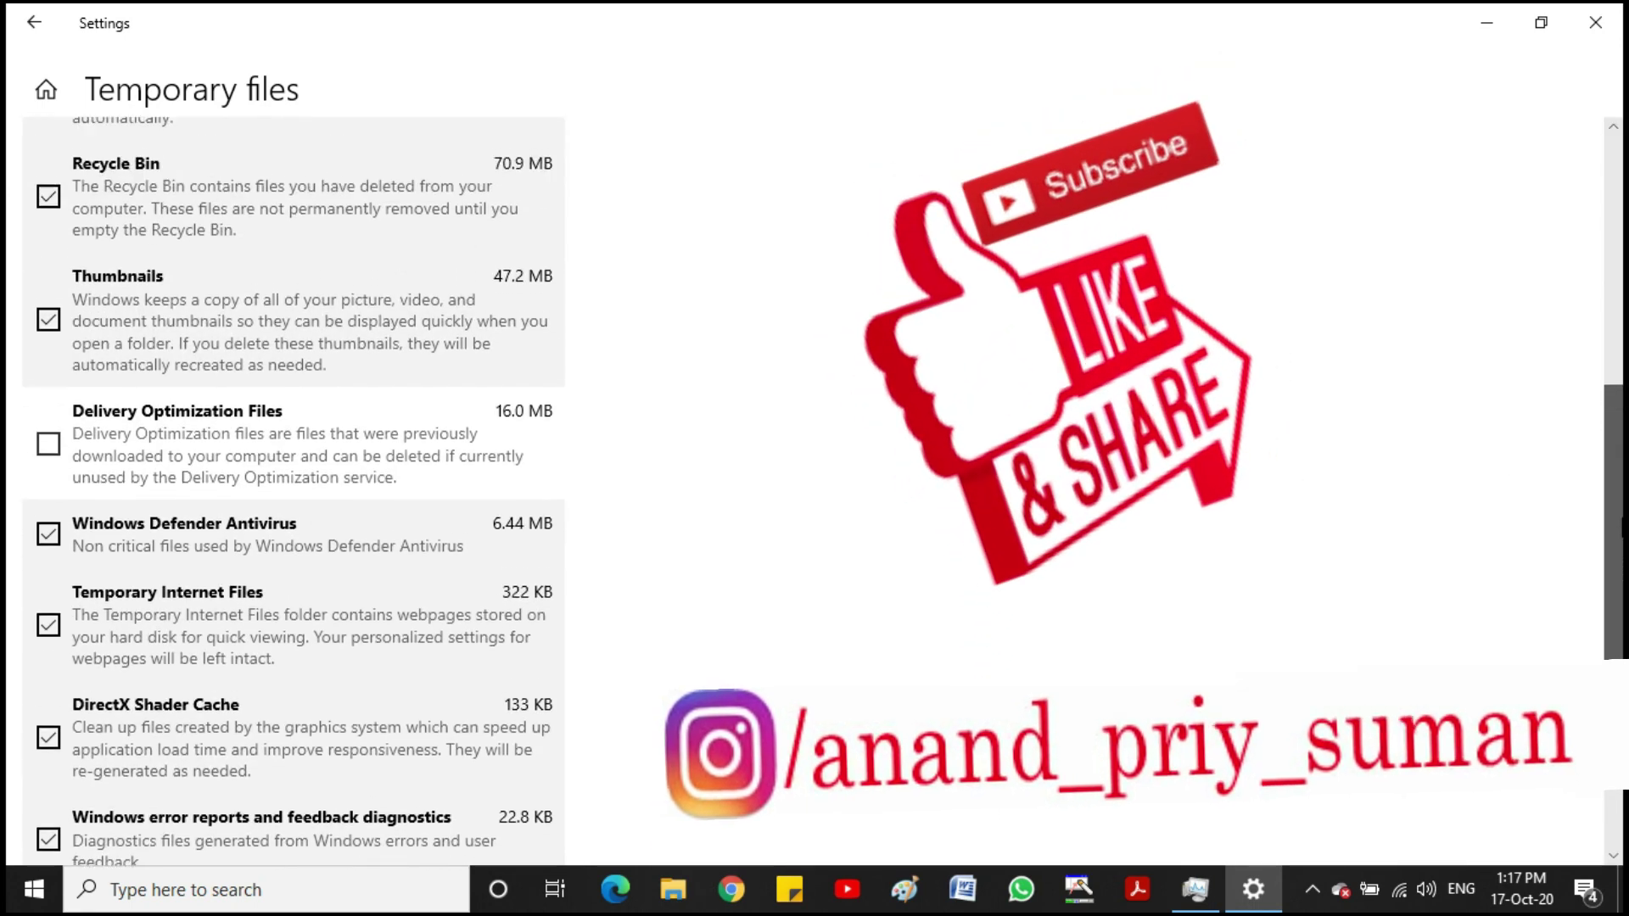
pyautogui.scroll(2, 369, 147)
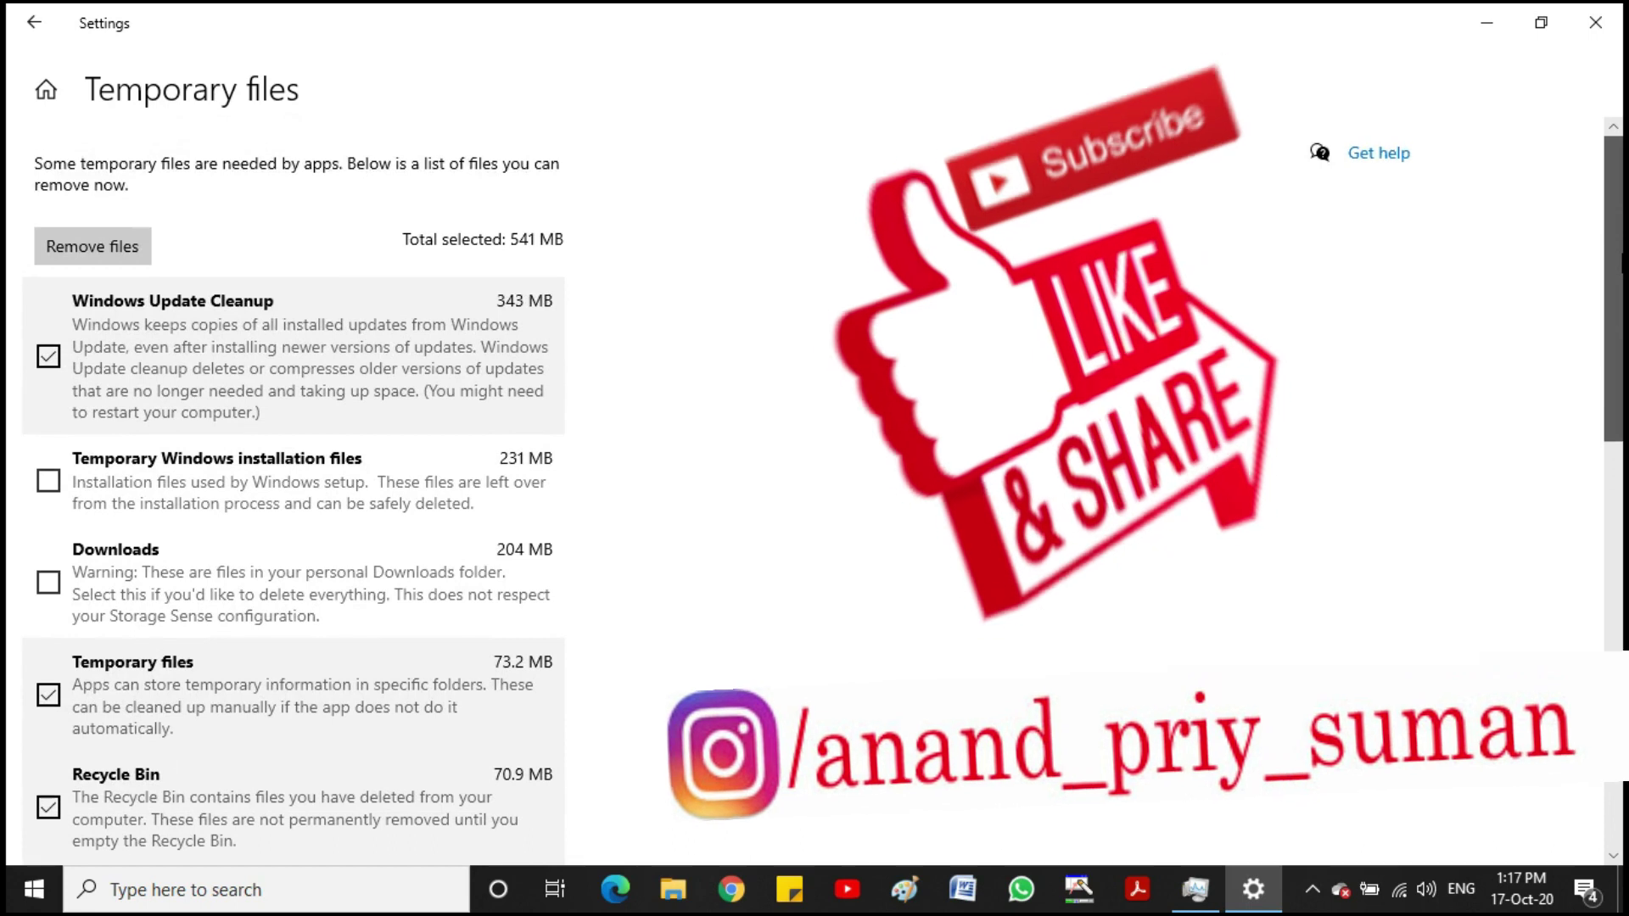
pyautogui.click(120, 258)
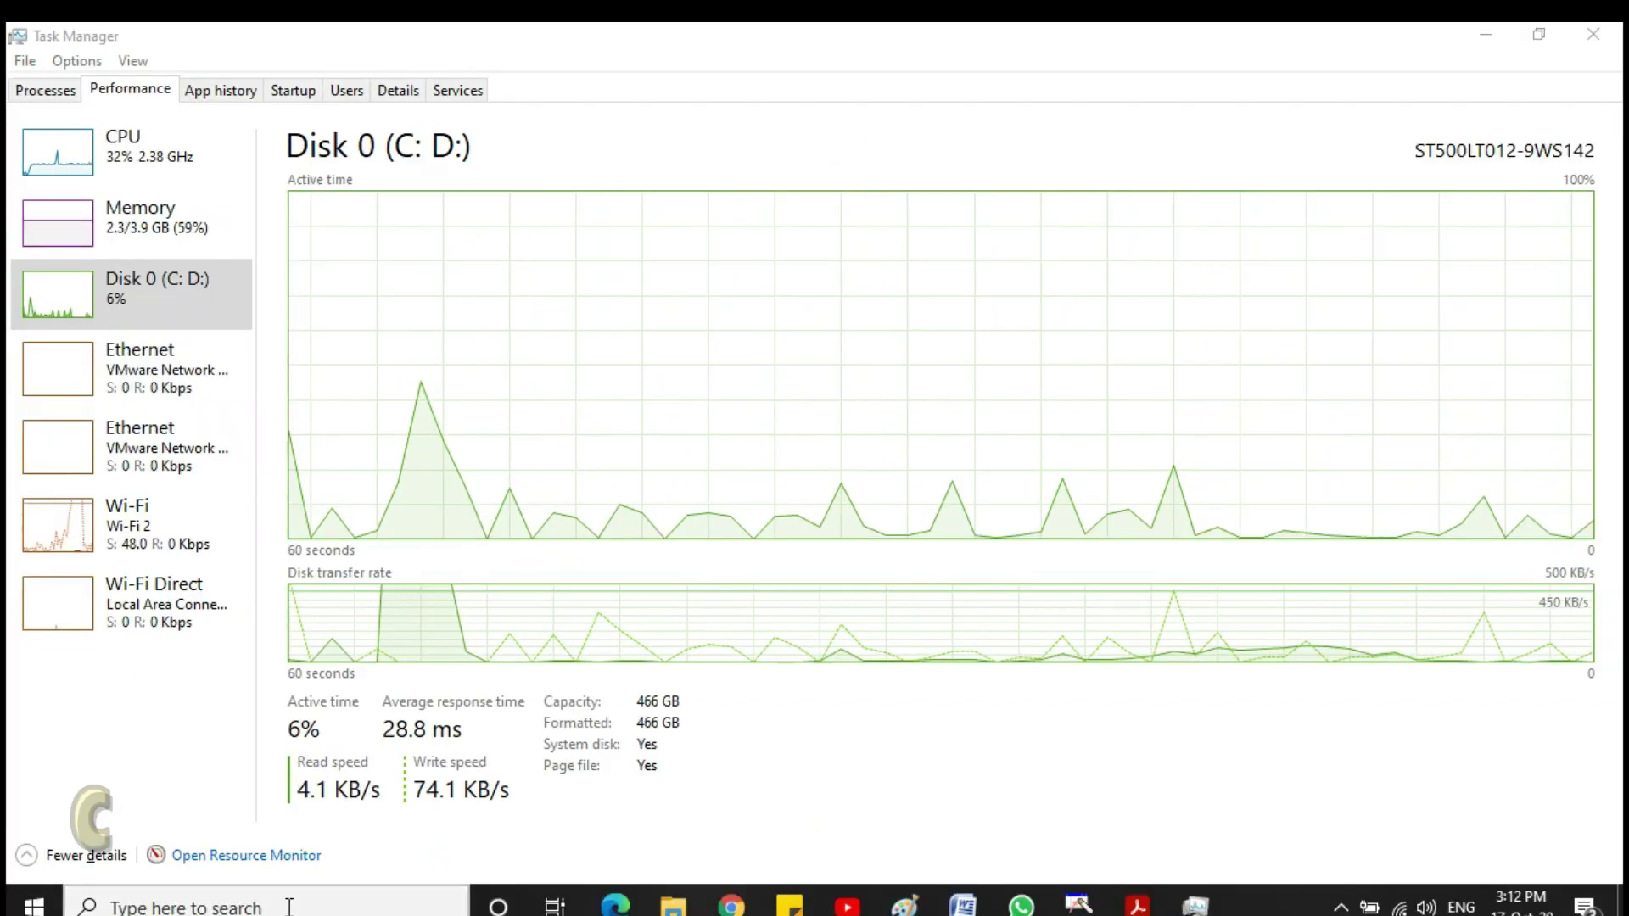
# - Search for CMD and open Command Prompt as administrator
pyautogui.click(289, 906)
pyautogui.write('CMD')
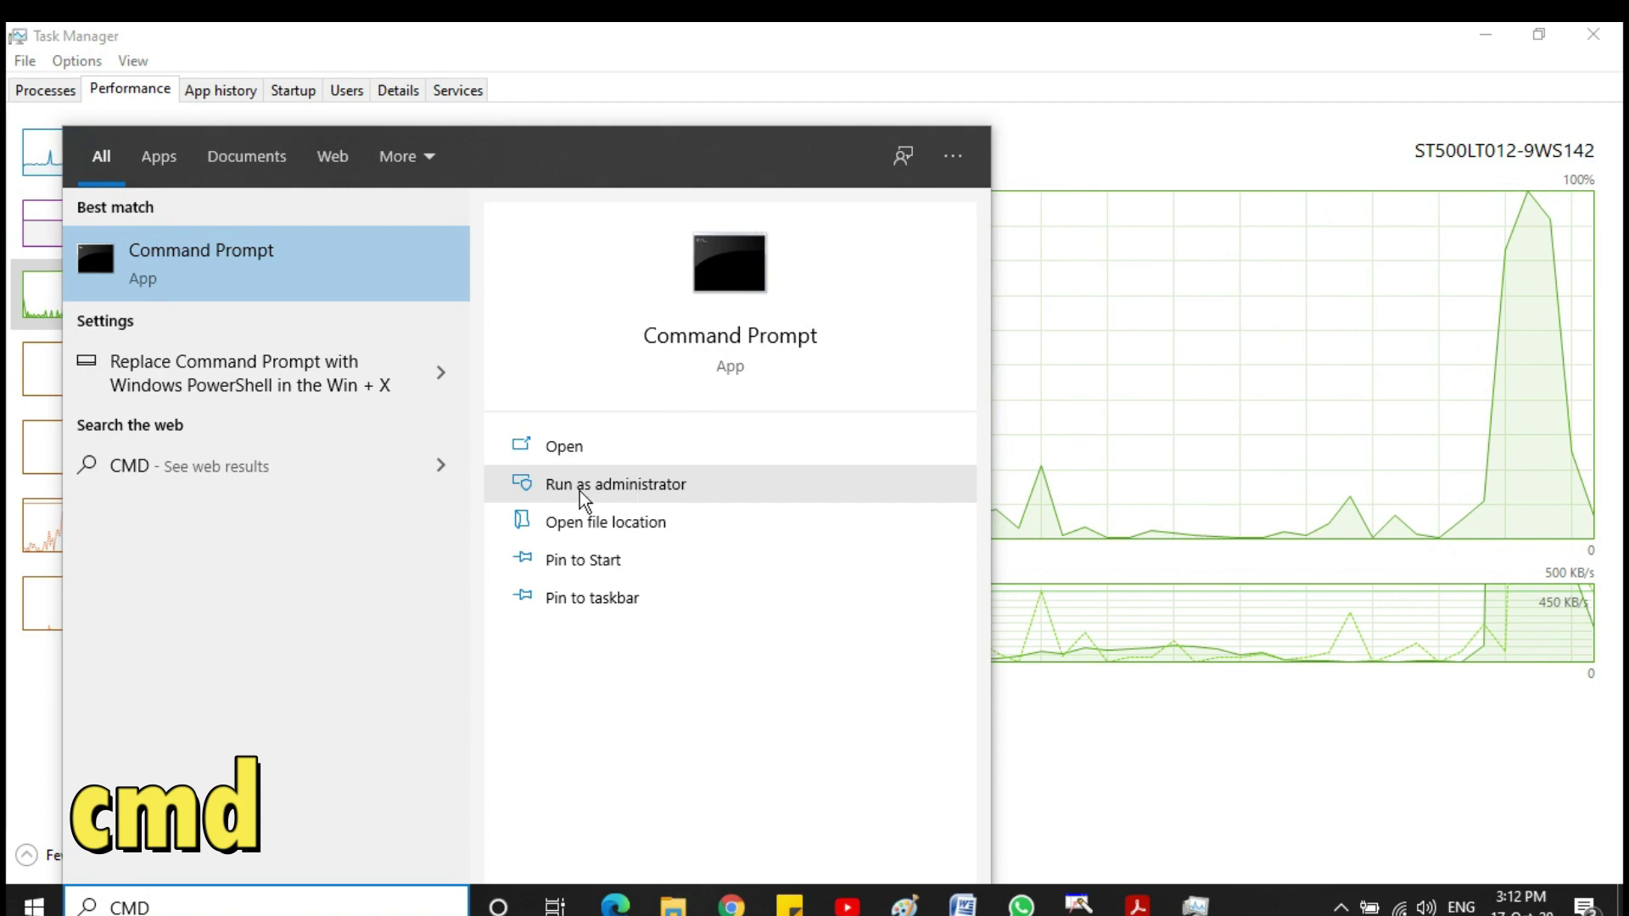
pyautogui.click(705, 491)
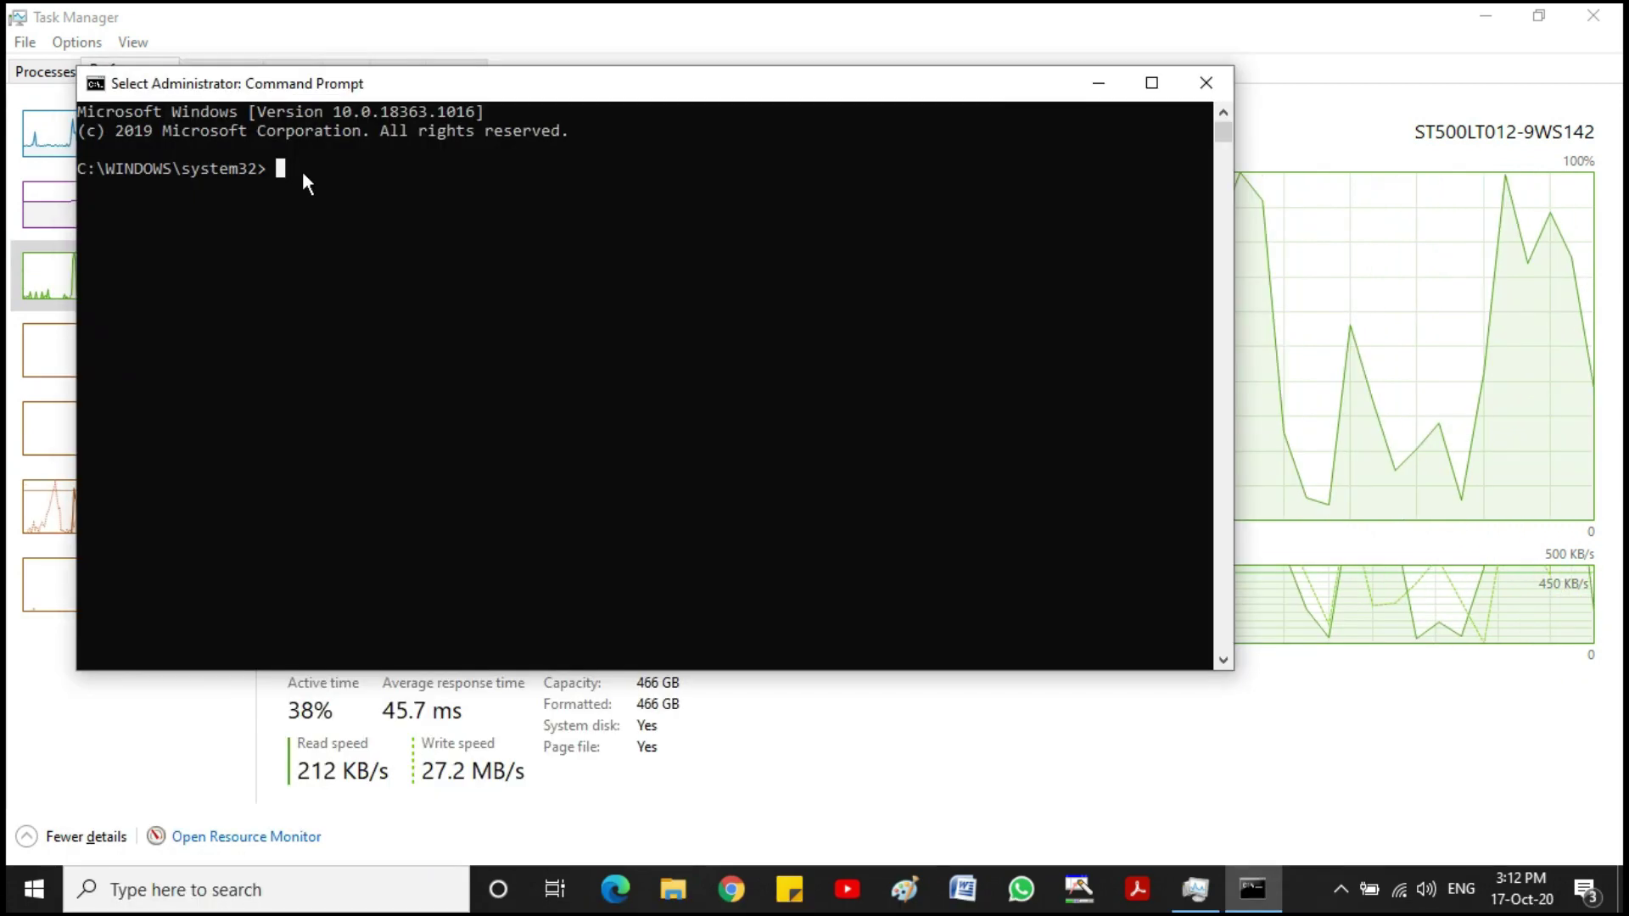
pyautogui.press('Escape')
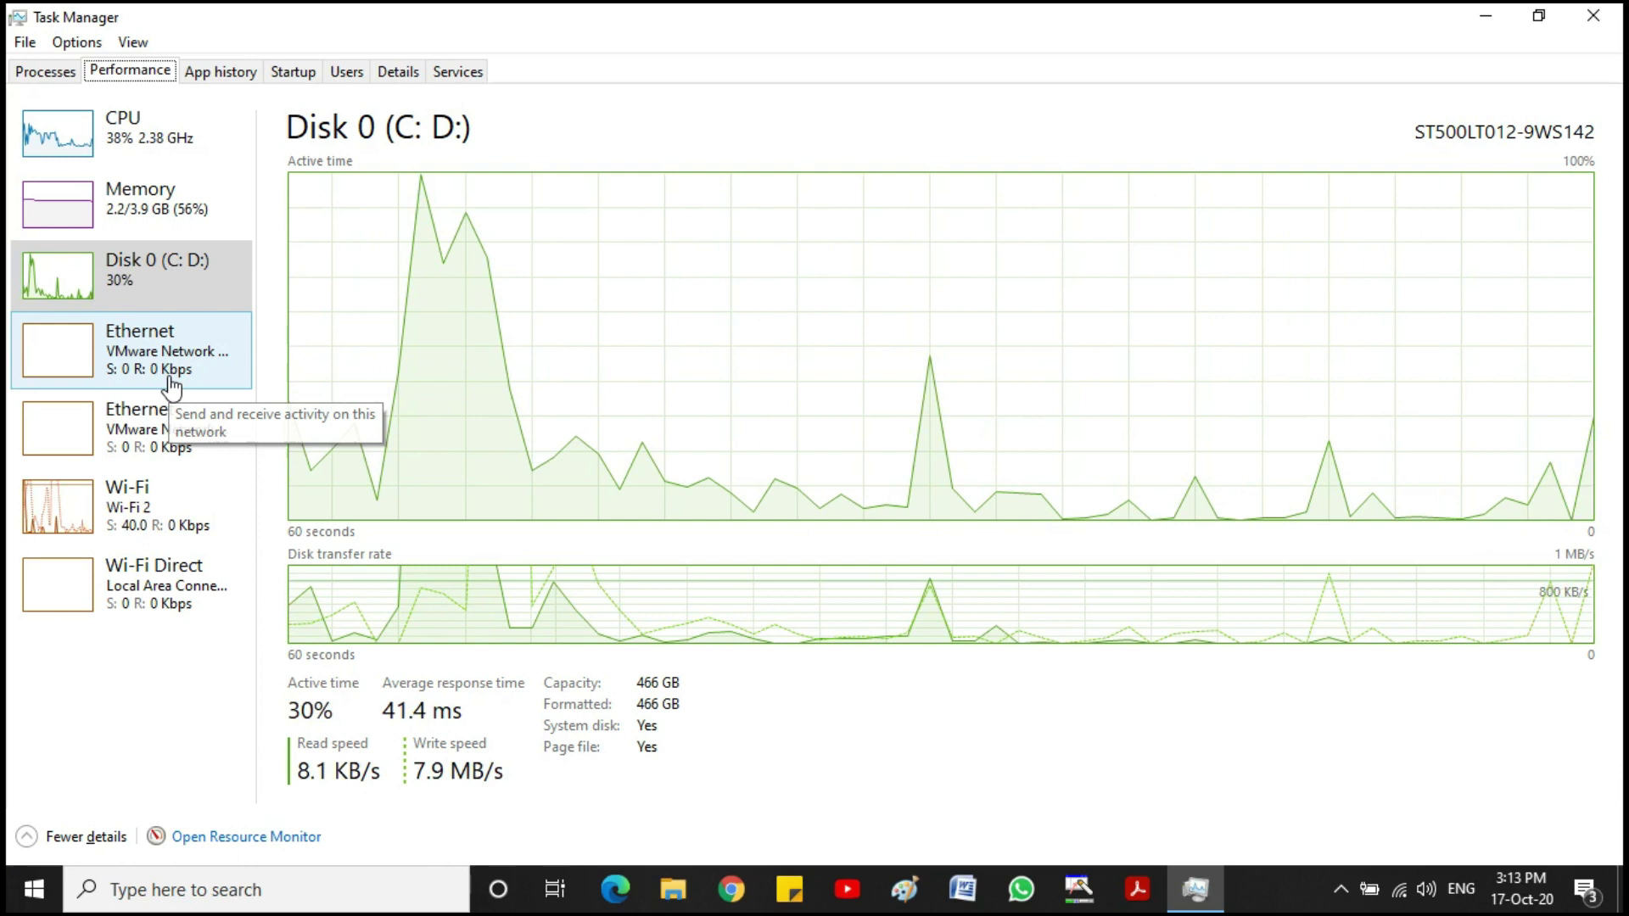
pyautogui.click(182, 157)
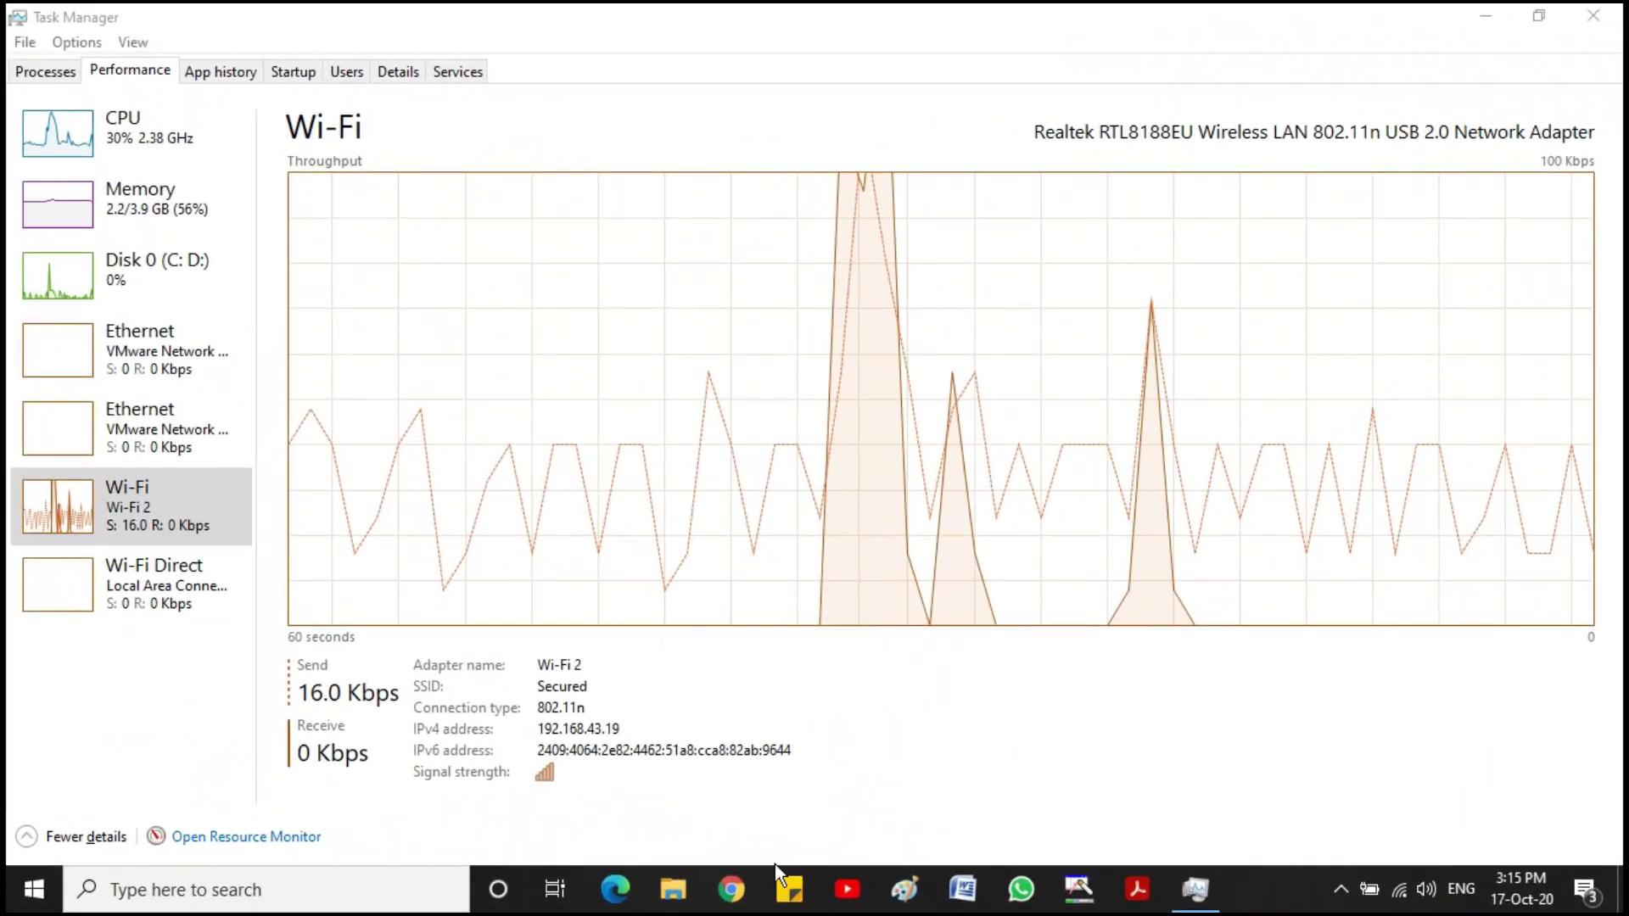
# - Open an administrator Command Prompt from Windows search and run services.msc to launch the Services console
pyautogui.click(386, 878)
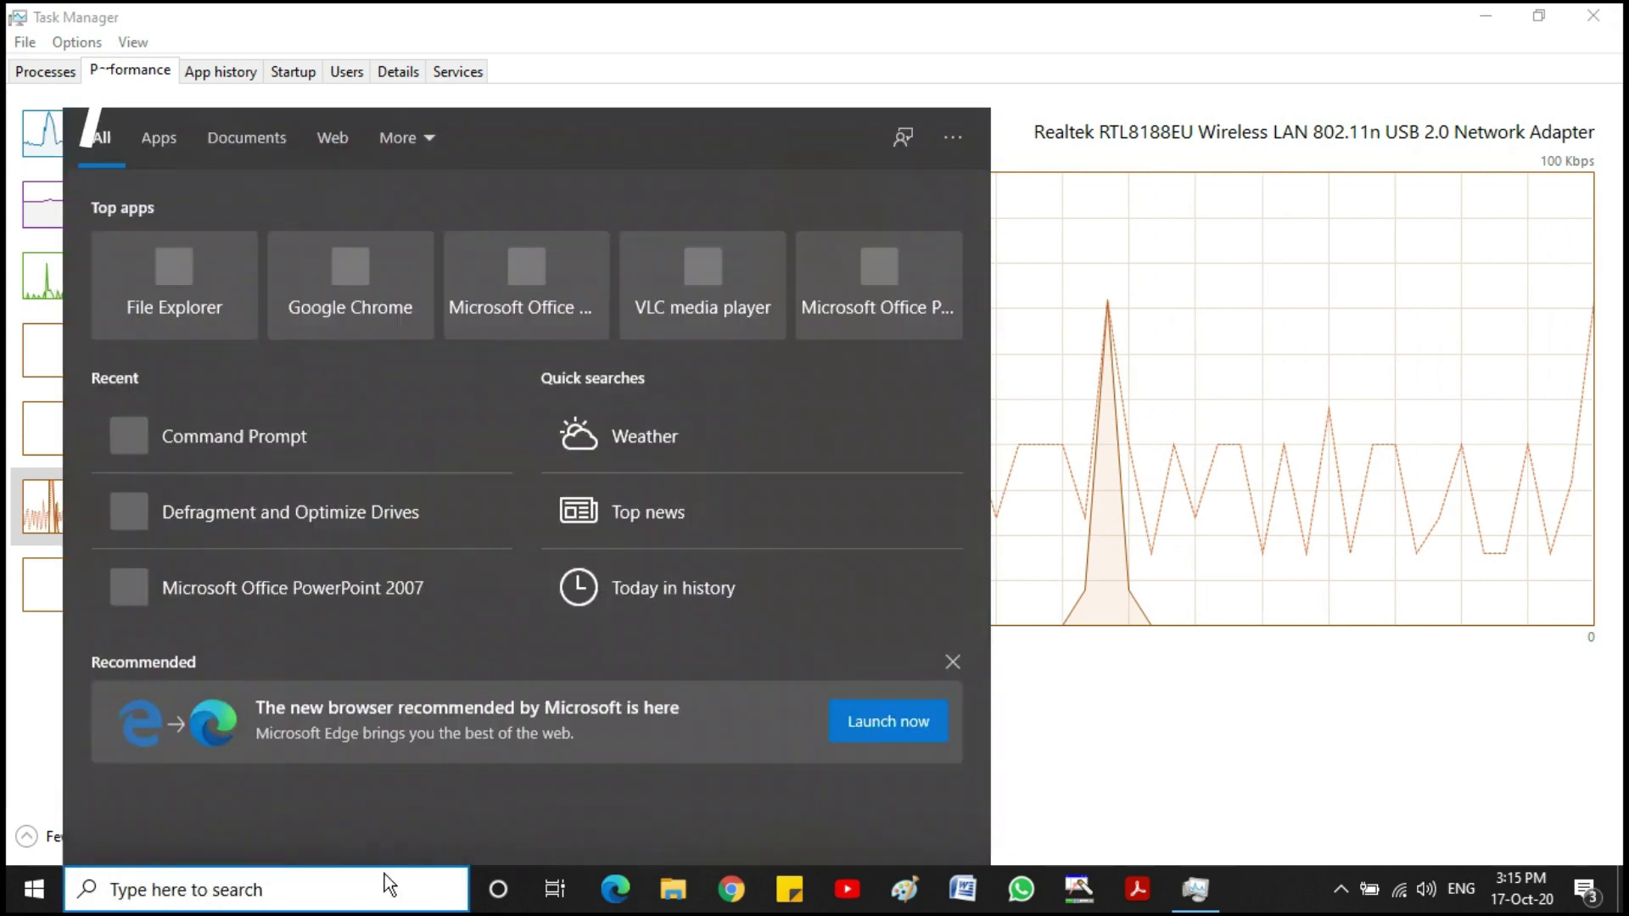
pyautogui.write('CMD')
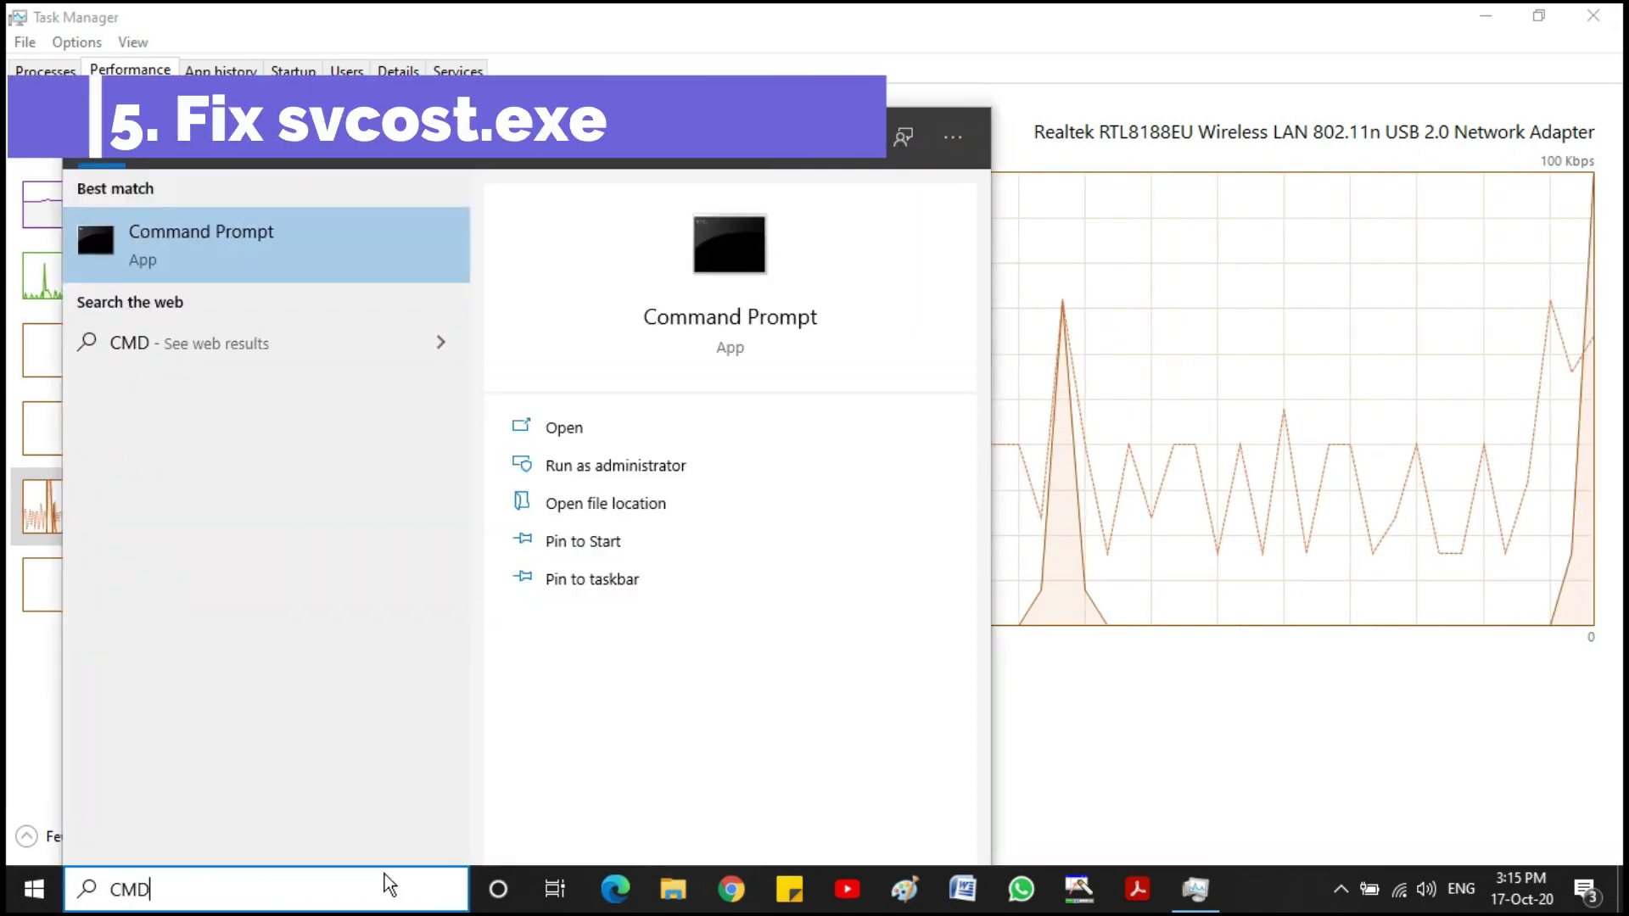
pyautogui.click(627, 465)
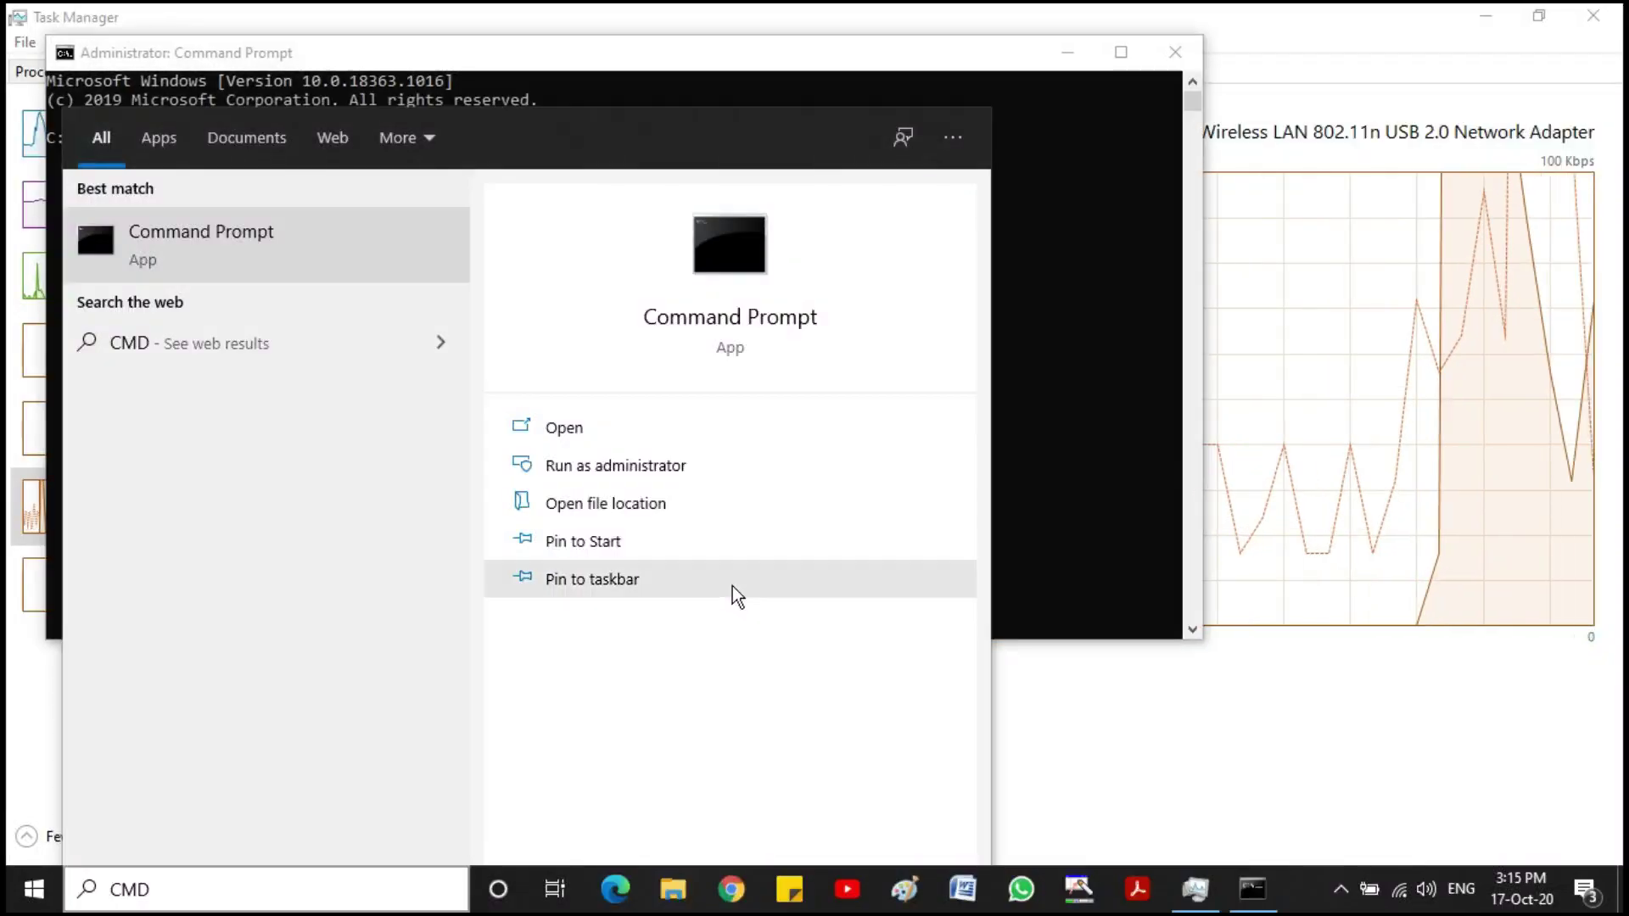
pyautogui.click(1104, 483)
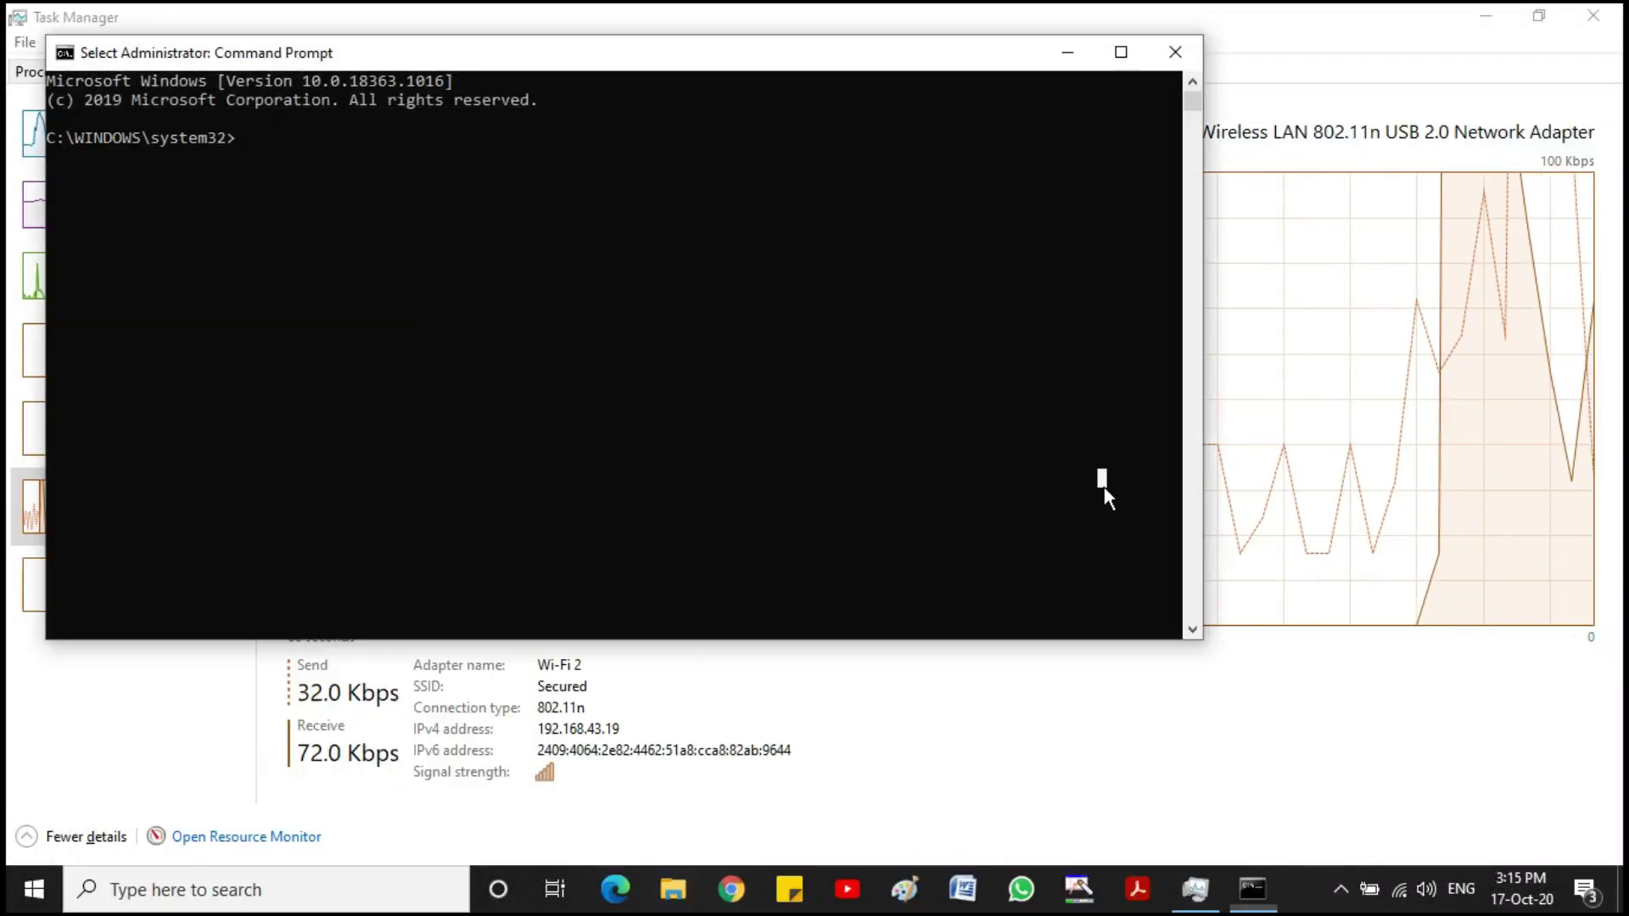
pyautogui.click(250, 139)
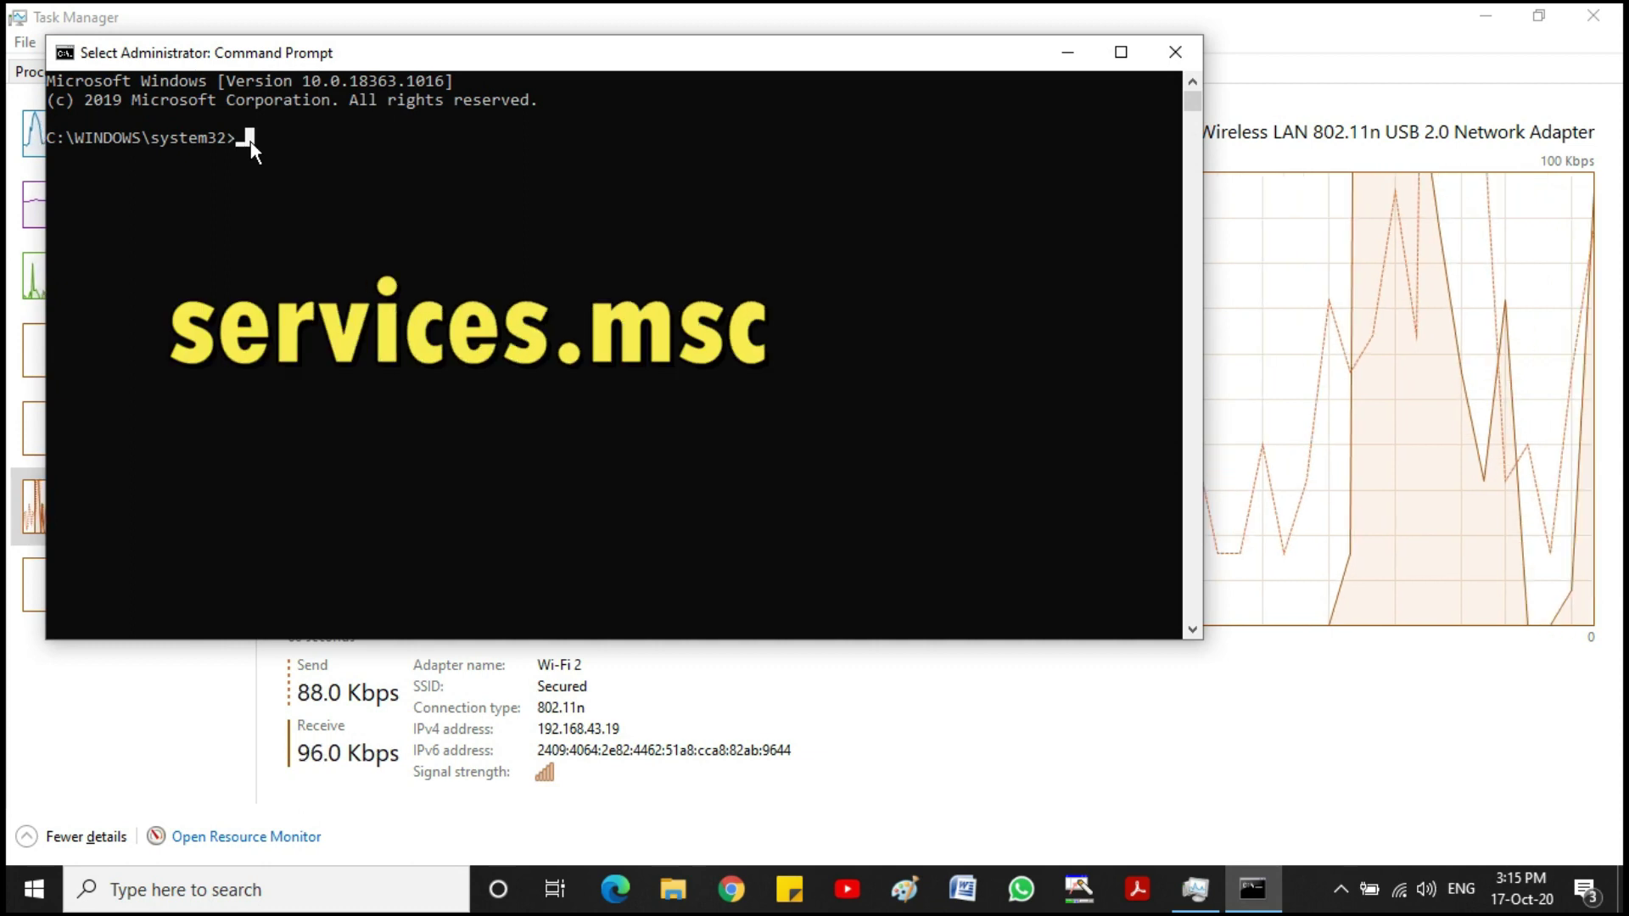
pyautogui.write('services.msc')
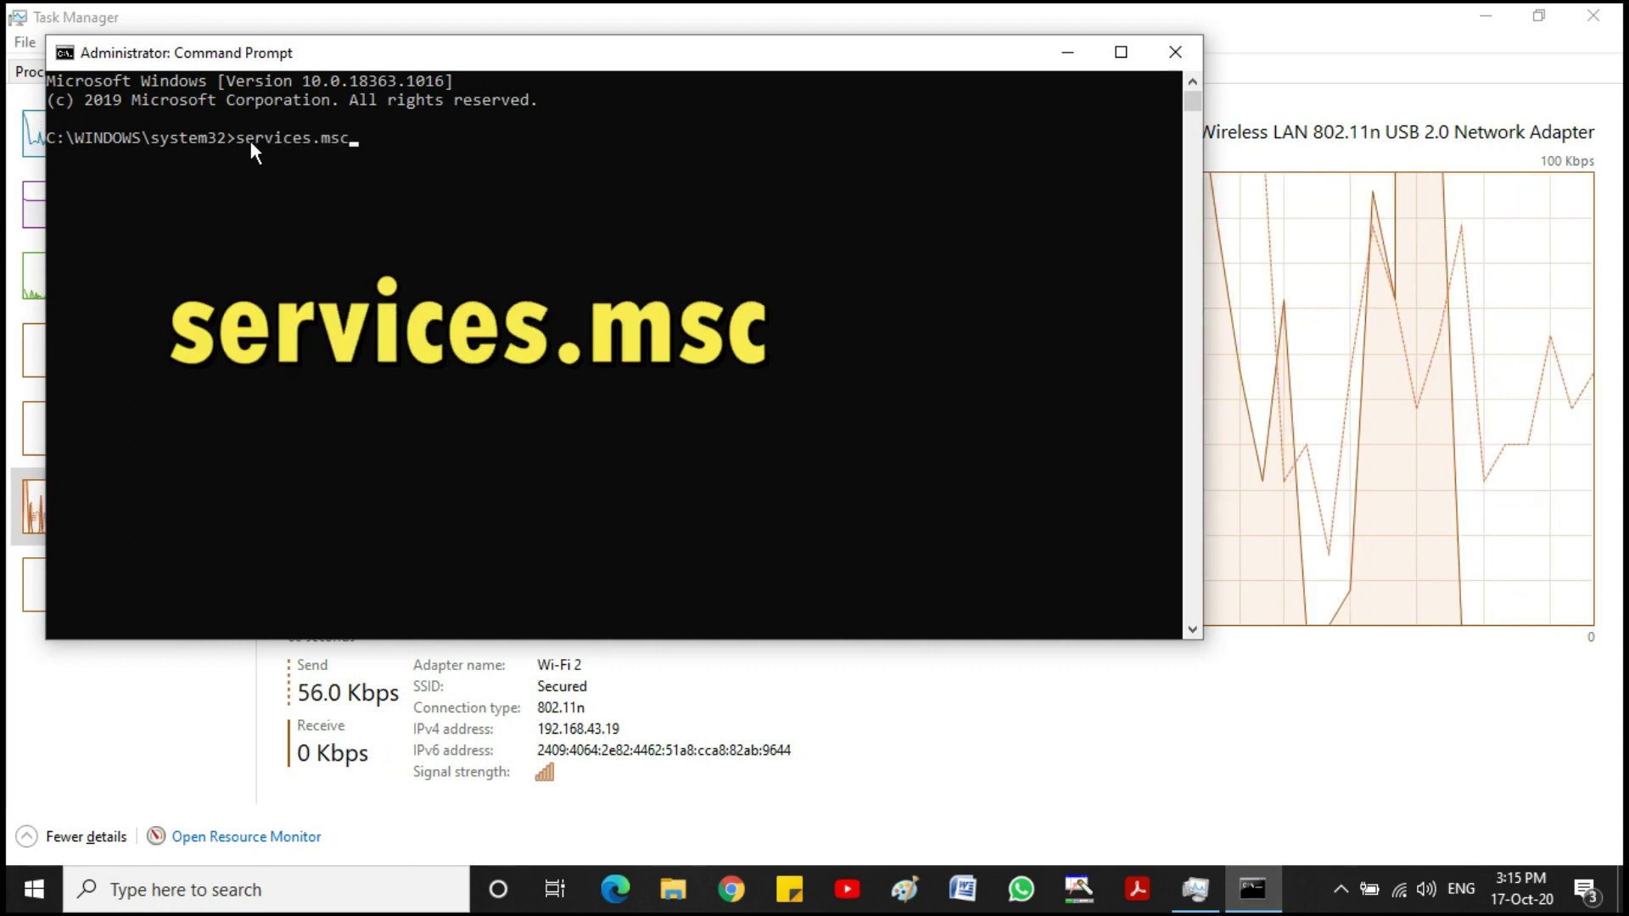
pyautogui.press('Return')
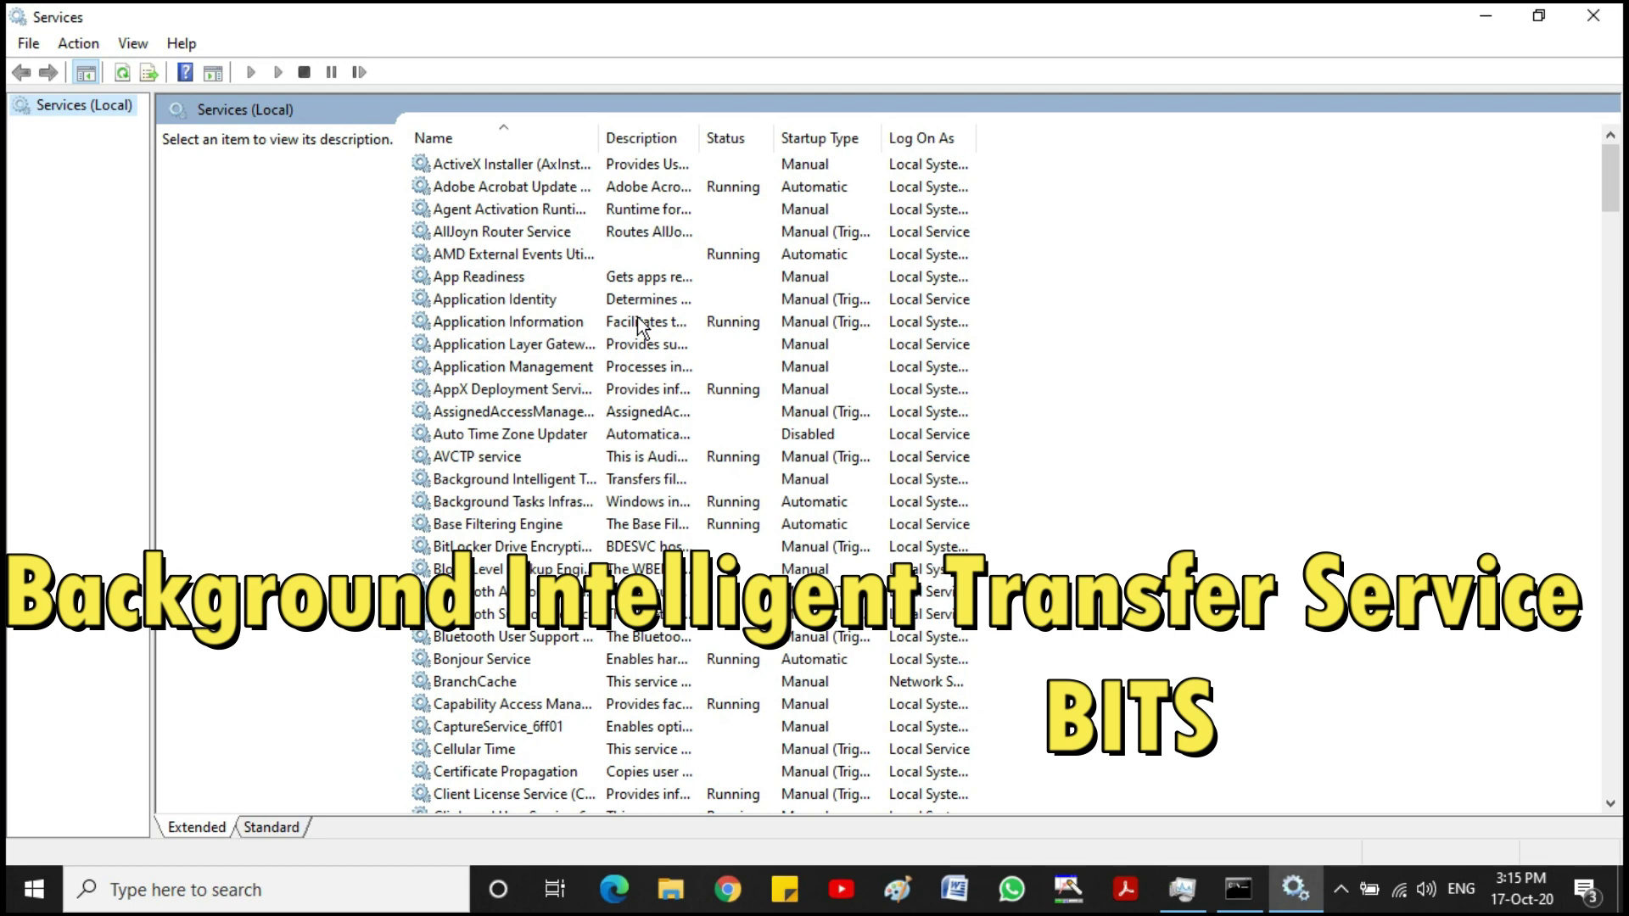
# - Open the properties of the Background Intelligent Transfer Service in the Services list
pyautogui.click(507, 367)
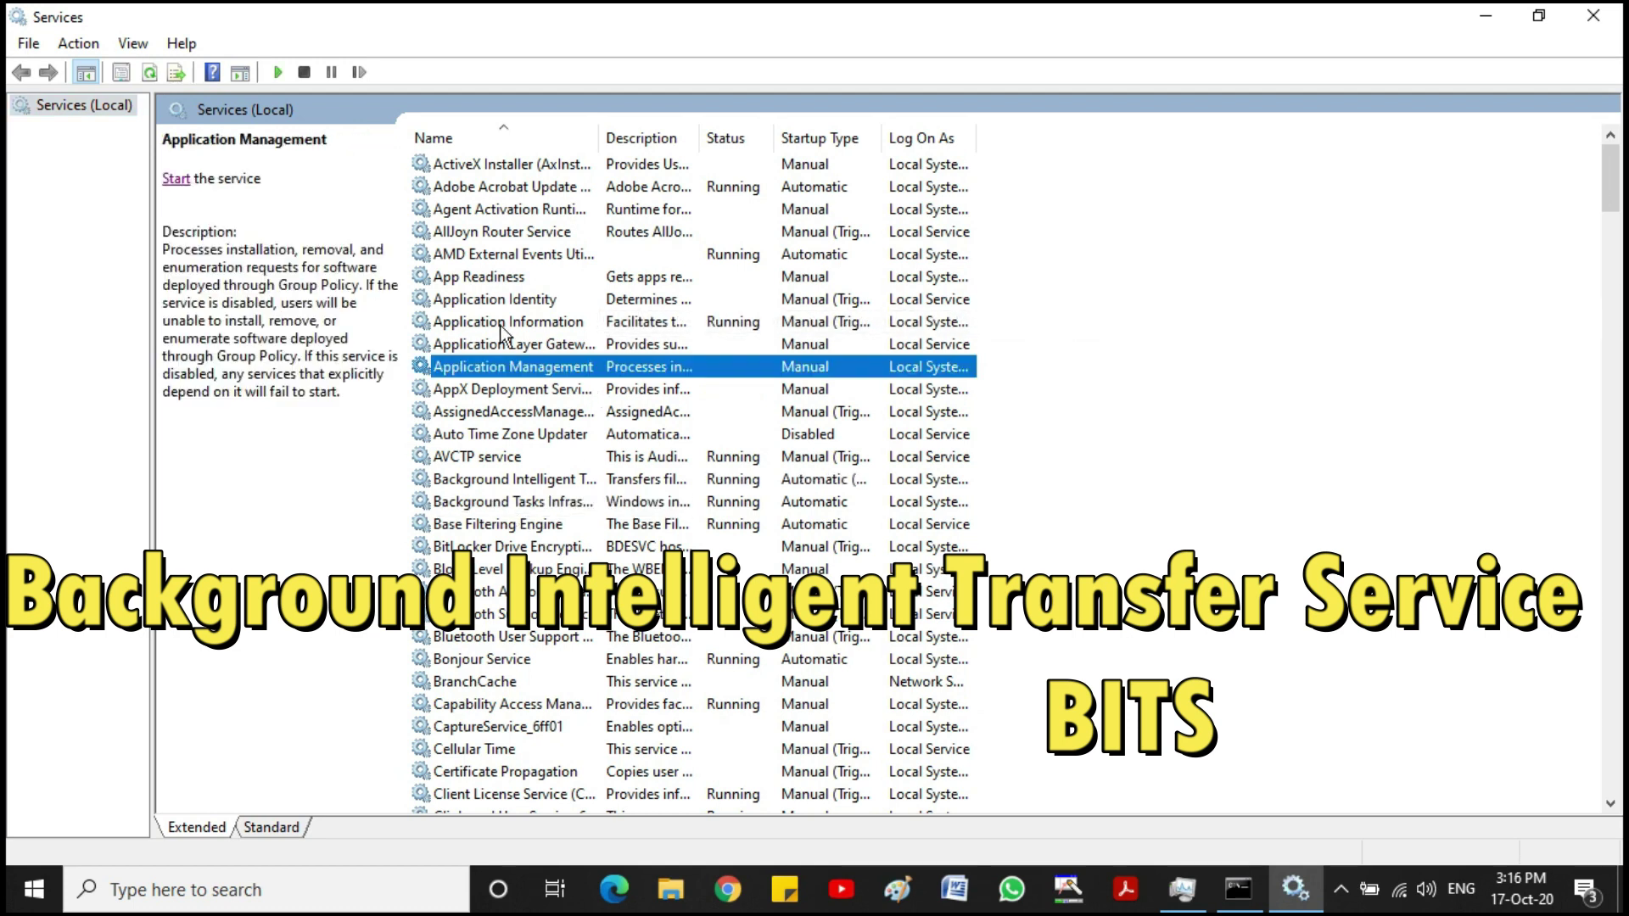
pyautogui.click(515, 480)
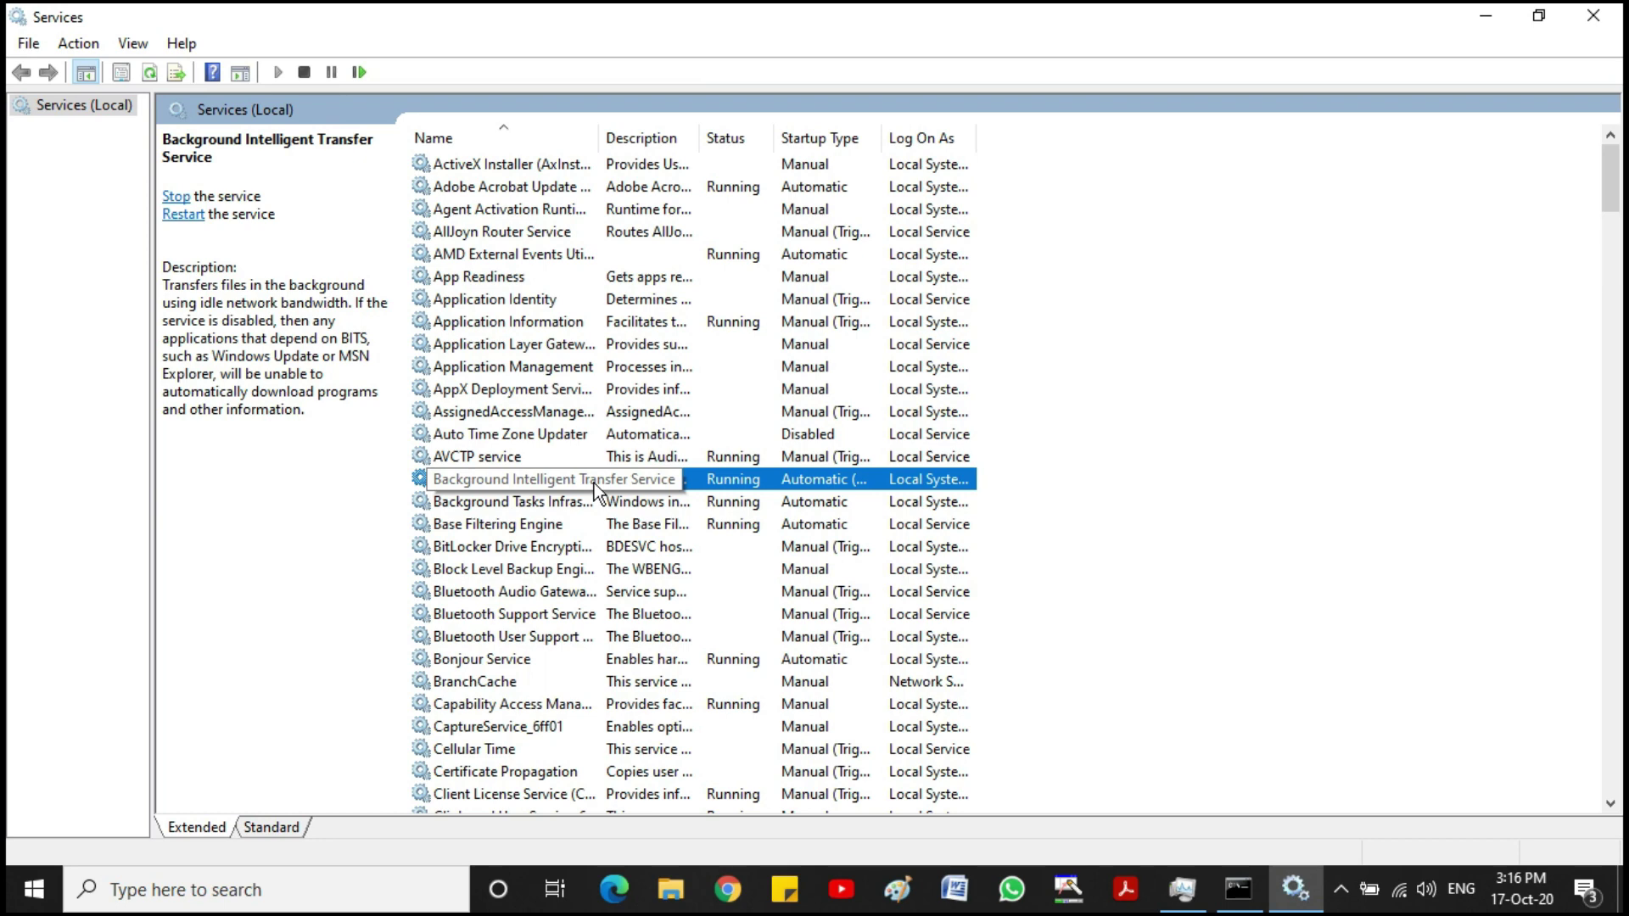
pyautogui.rightClick(547, 480)
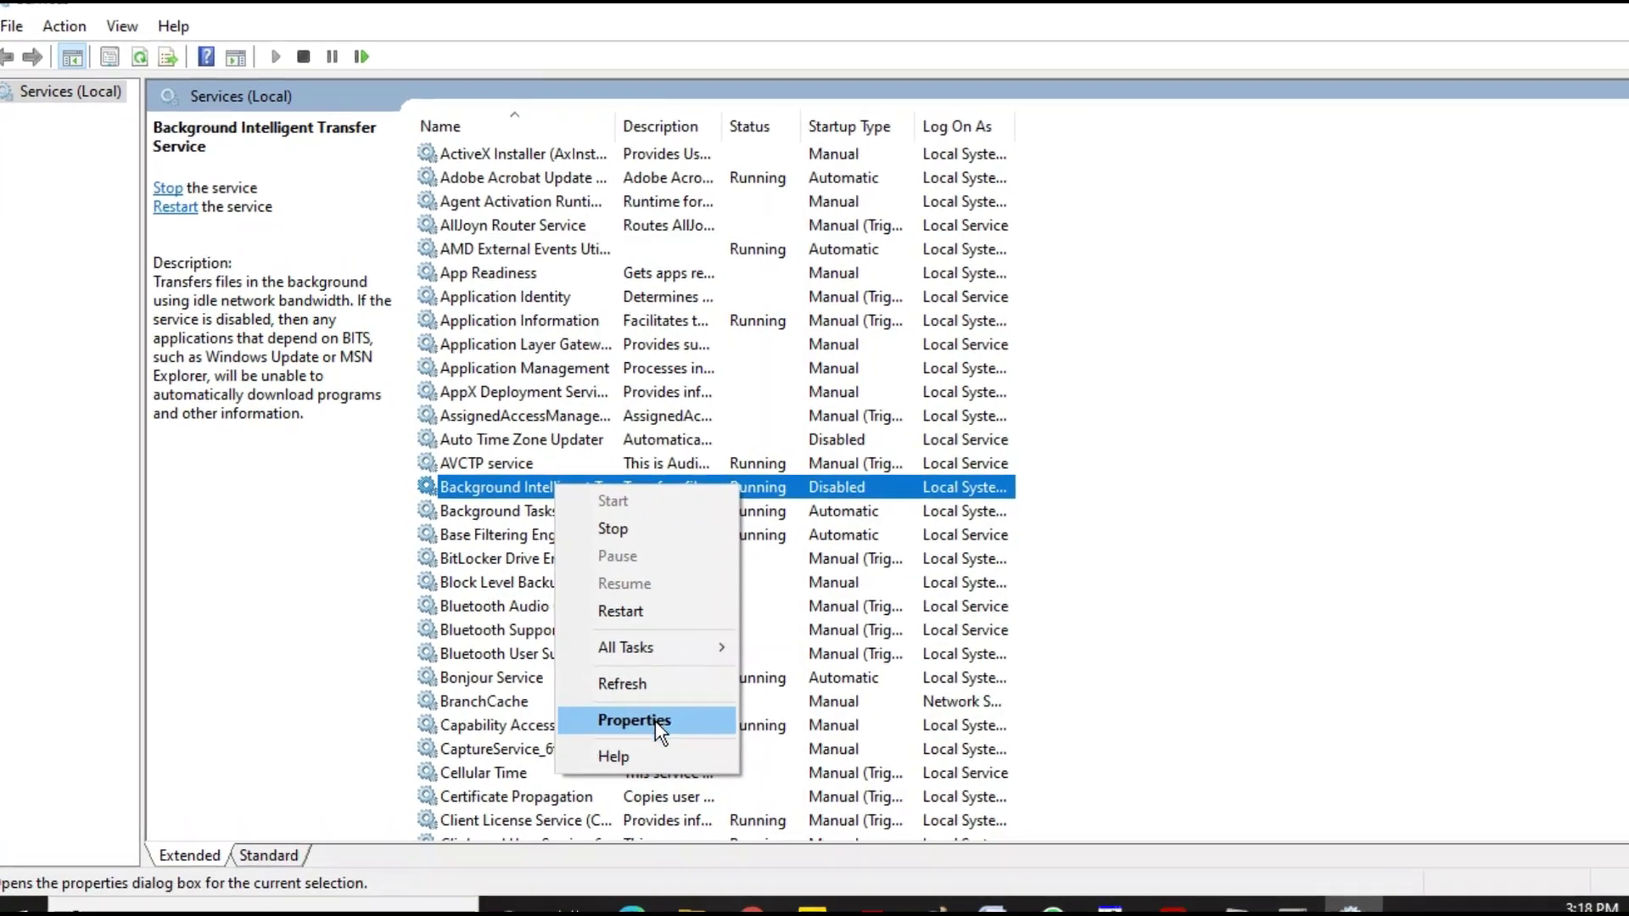
pyautogui.click(655, 721)
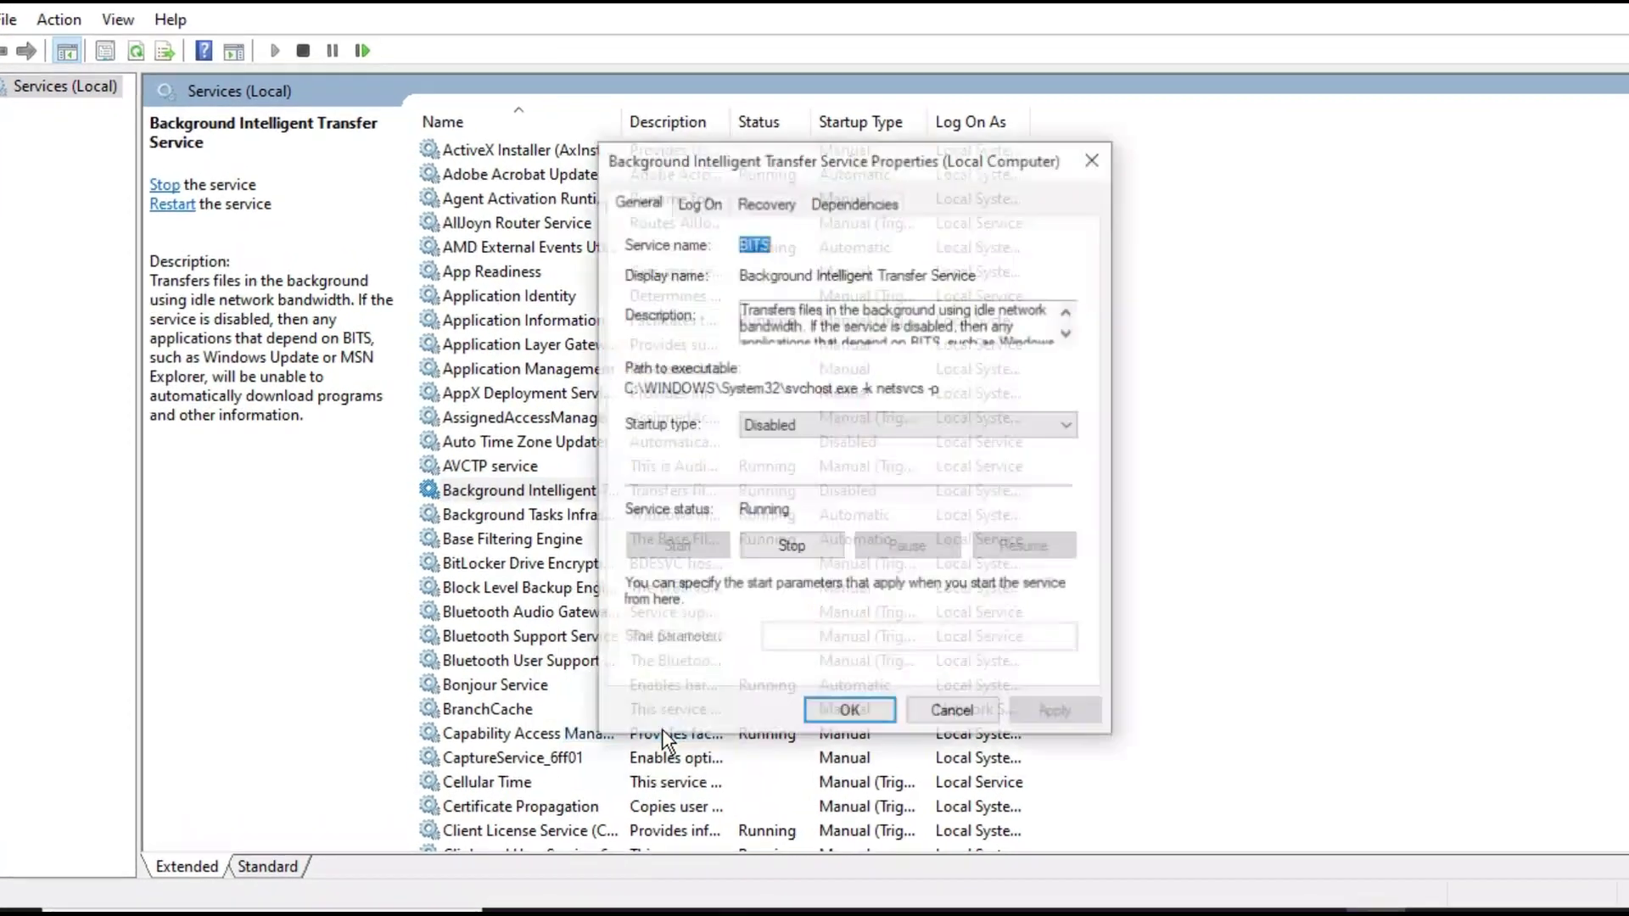